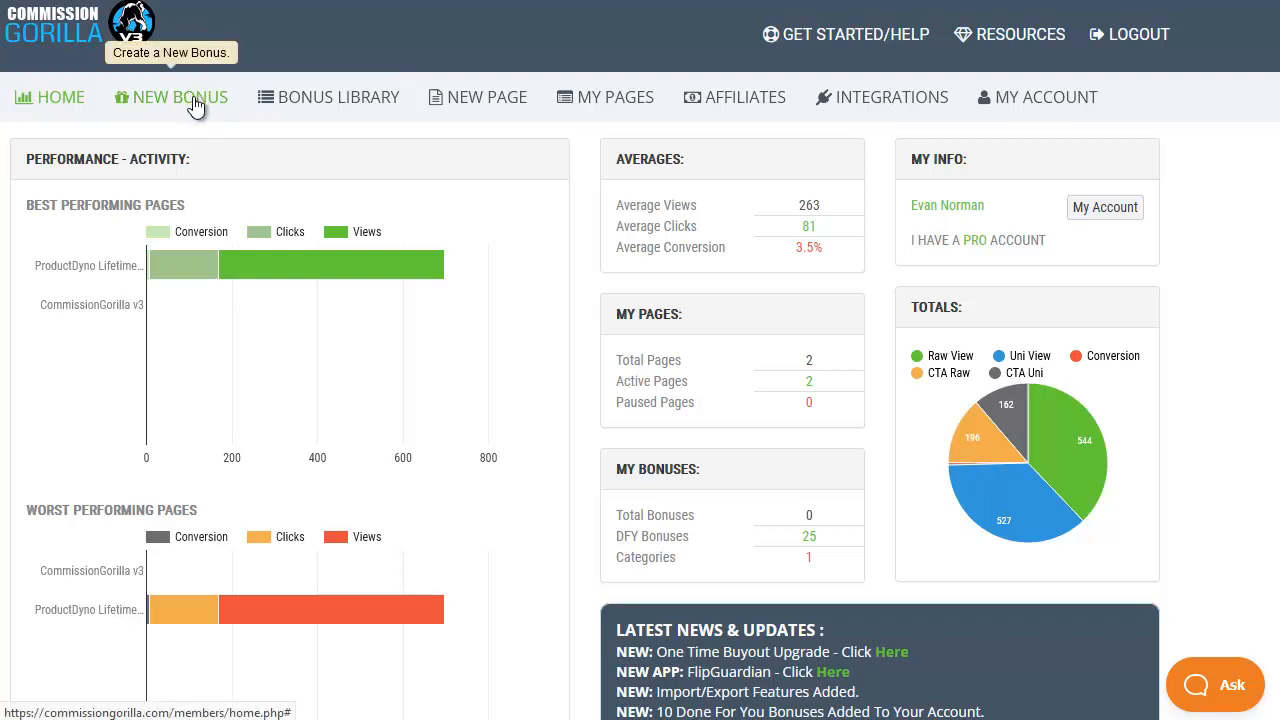
Step: Create a new bonus with the Image/Graphic layout and name it Video Cheats
{"action": "left_click", "coordinate": [195, 107]}
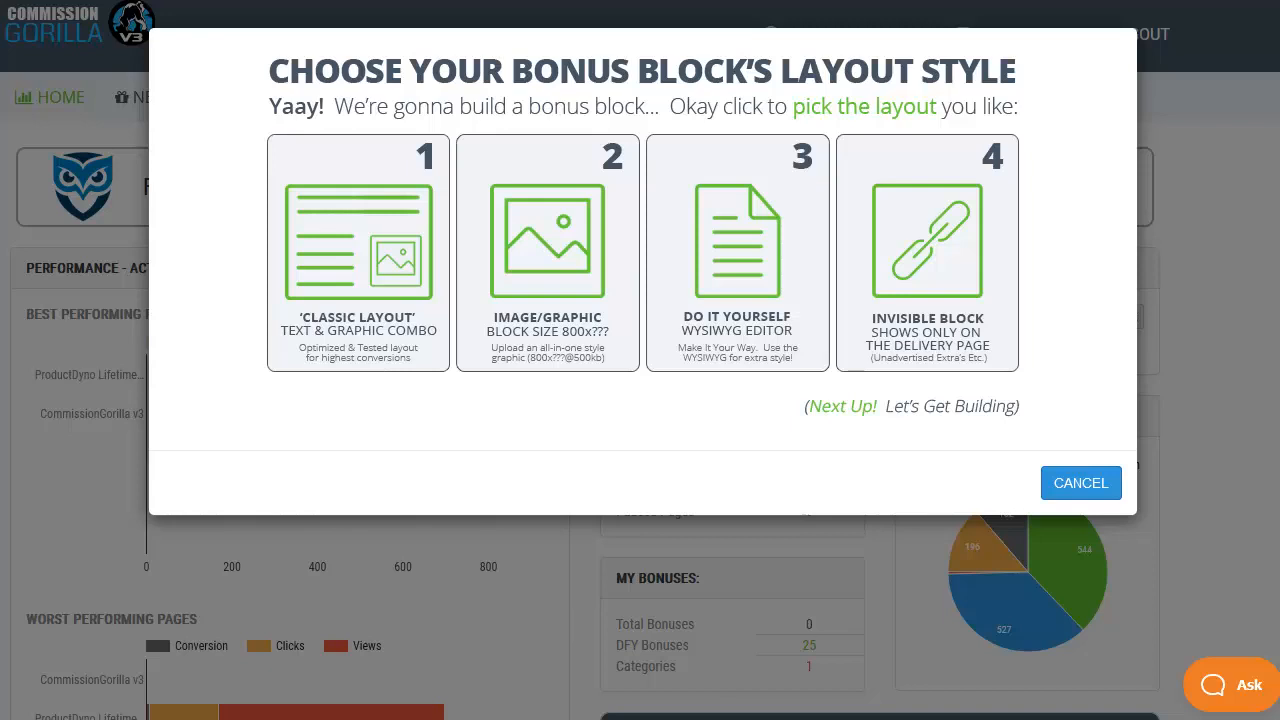
{"action": "left_click", "coordinate": [570, 260]}
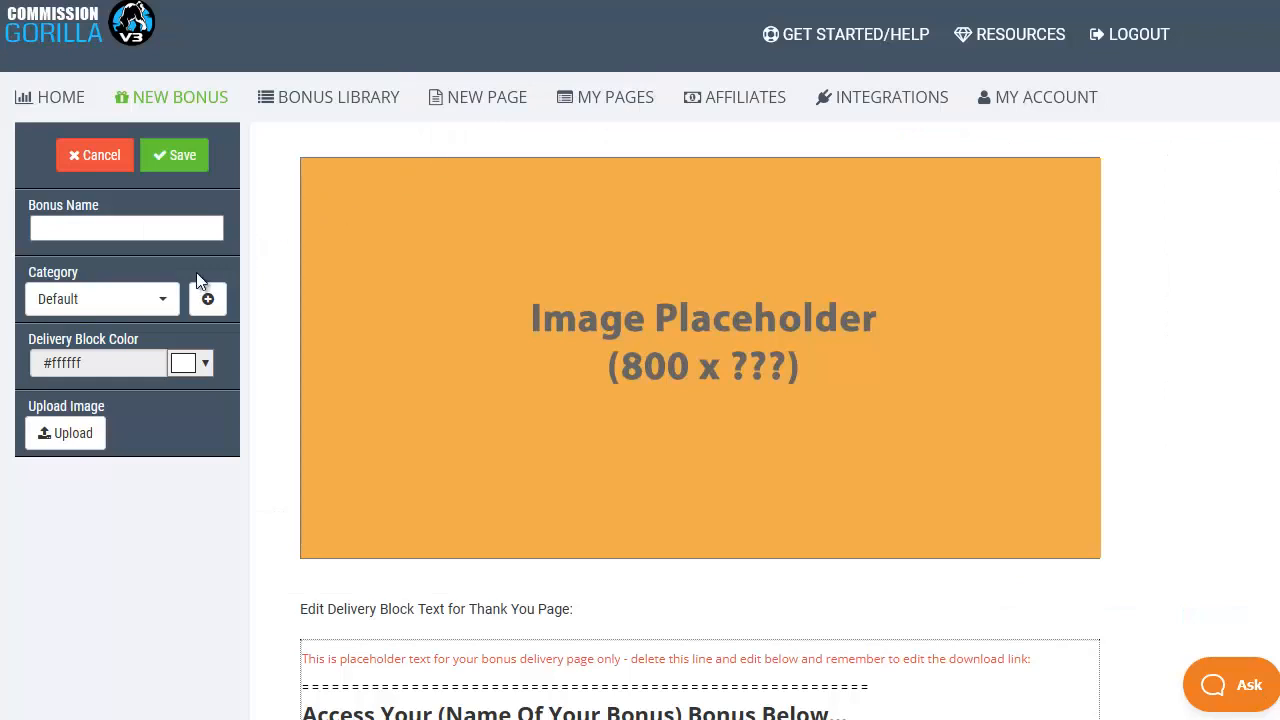
{"action": "left_click", "coordinate": [130, 231]}
{"action": "type", "text": "Video Cheats"}
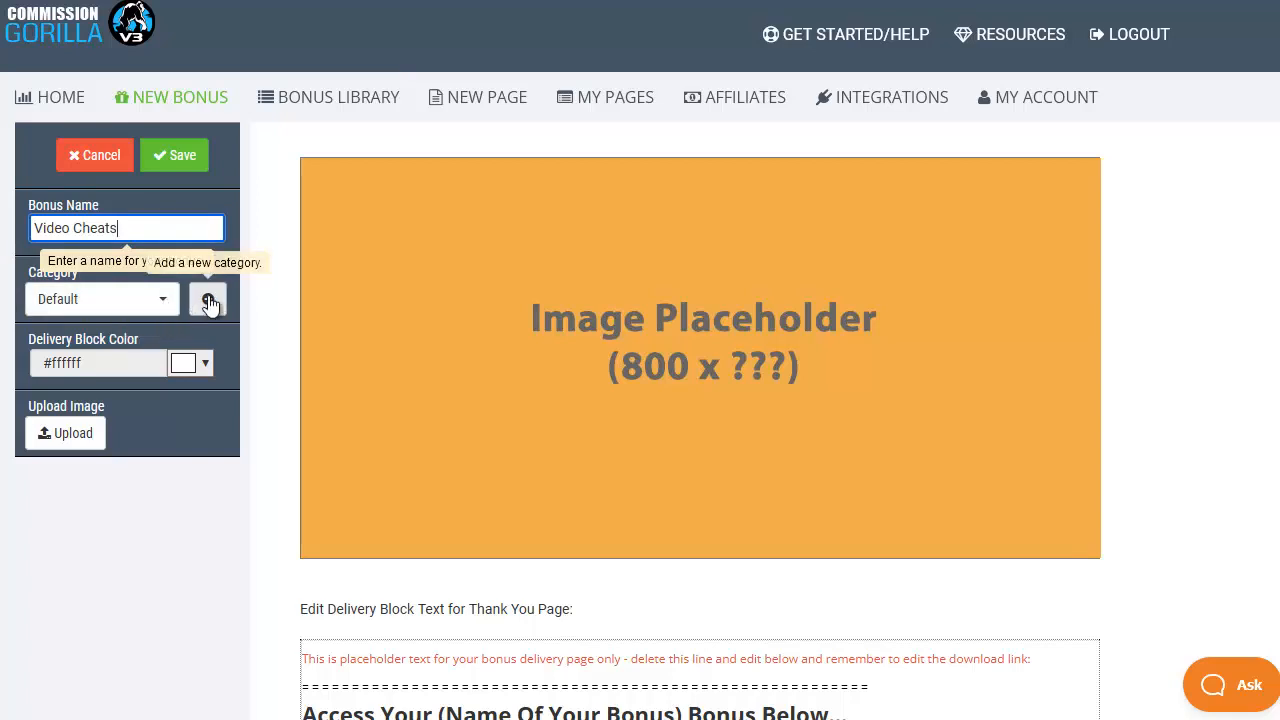
Step: Add a new bonus category named Video
{"action": "left_click", "coordinate": [209, 302]}
{"action": "type", "text": "Video"}
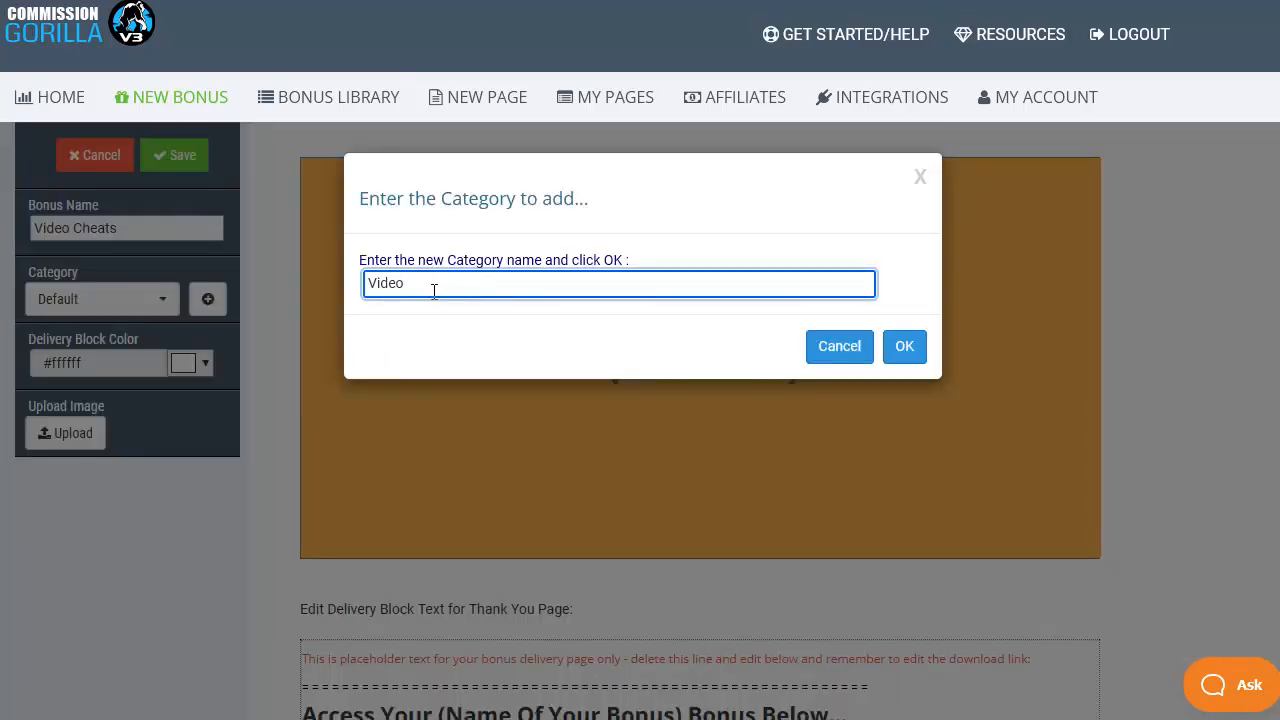
{"action": "left_click", "coordinate": [902, 347]}
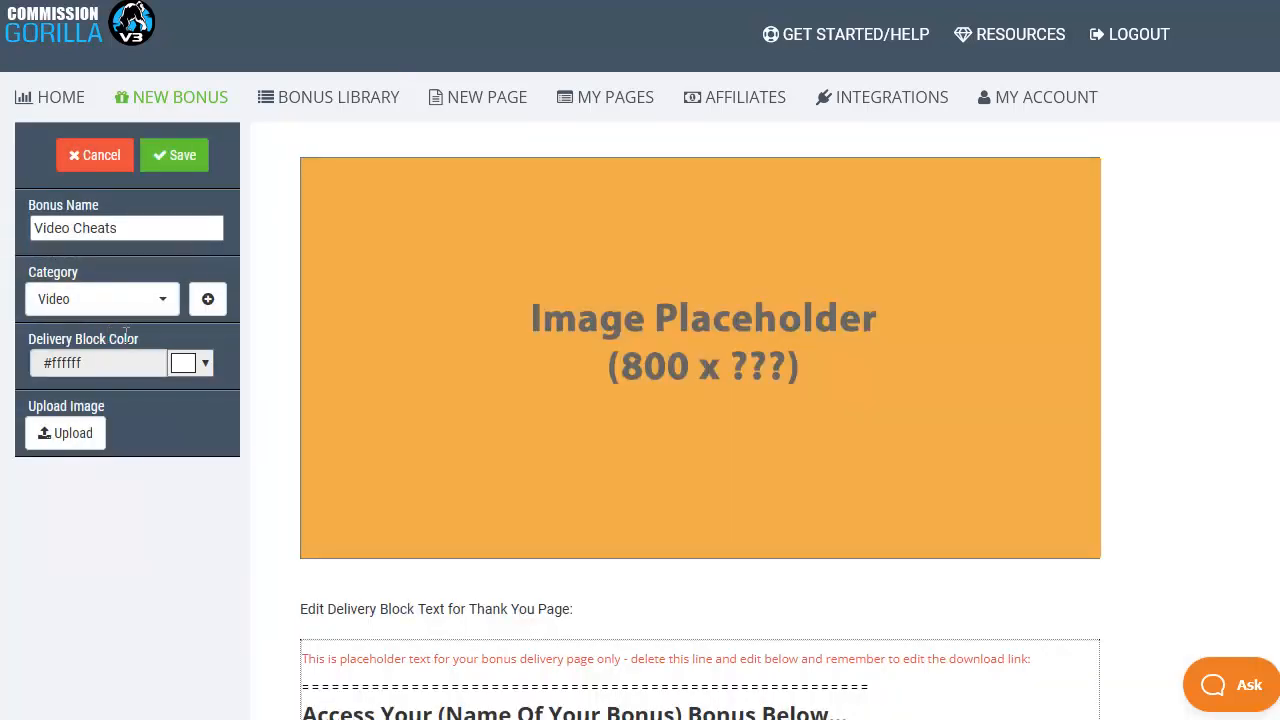
Step: Upload videocheats.png as the bonus block's image
{"action": "left_click", "coordinate": [72, 434]}
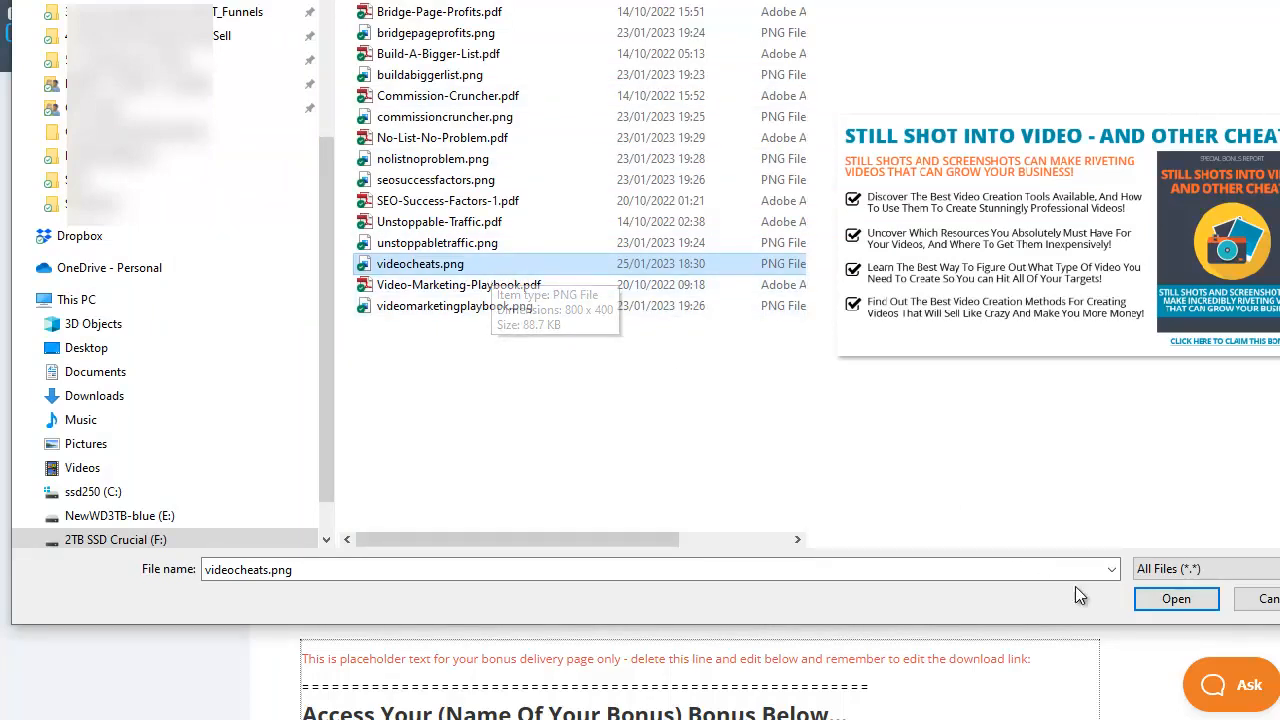
{"action": "left_click", "coordinate": [1174, 604]}
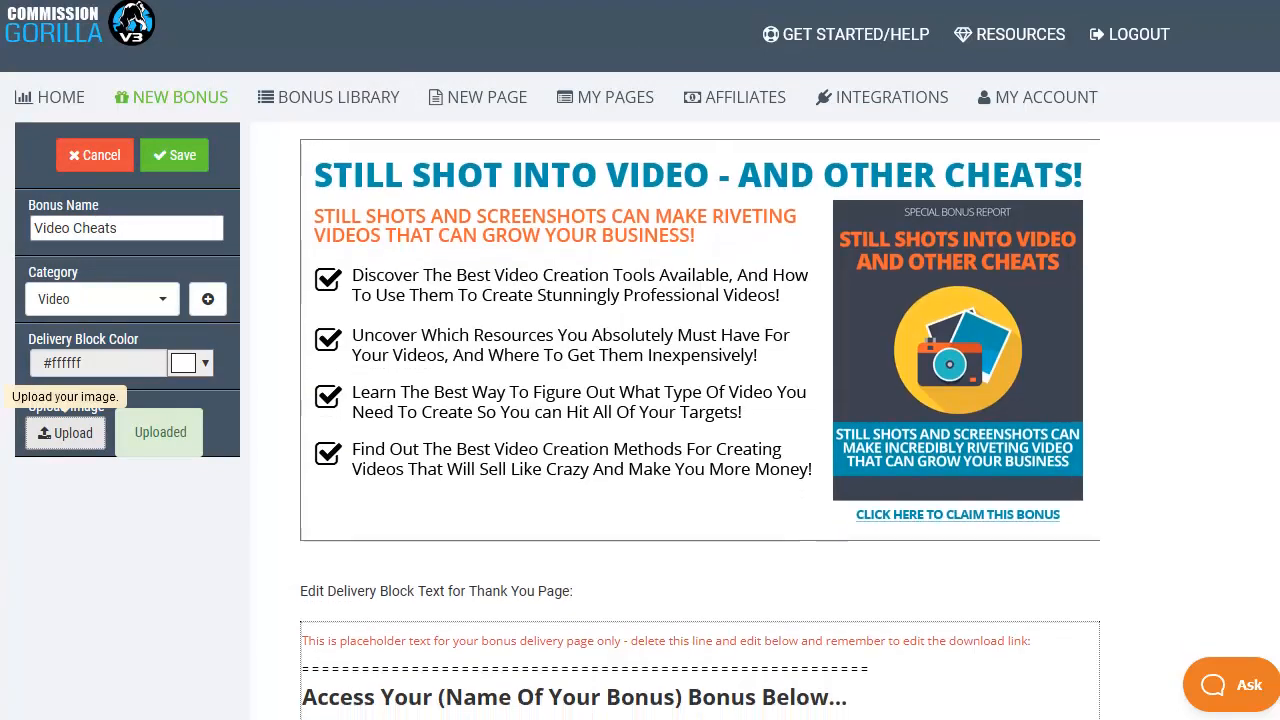
Step: Check the DOWNLOAD HERE link settings in the delivery text without changing them, and discard the unsaved Video Cheats bonus
{"action": "scroll", "coordinate": [1224, 379], "scroll_direction": "down", "scroll_amount": 2}
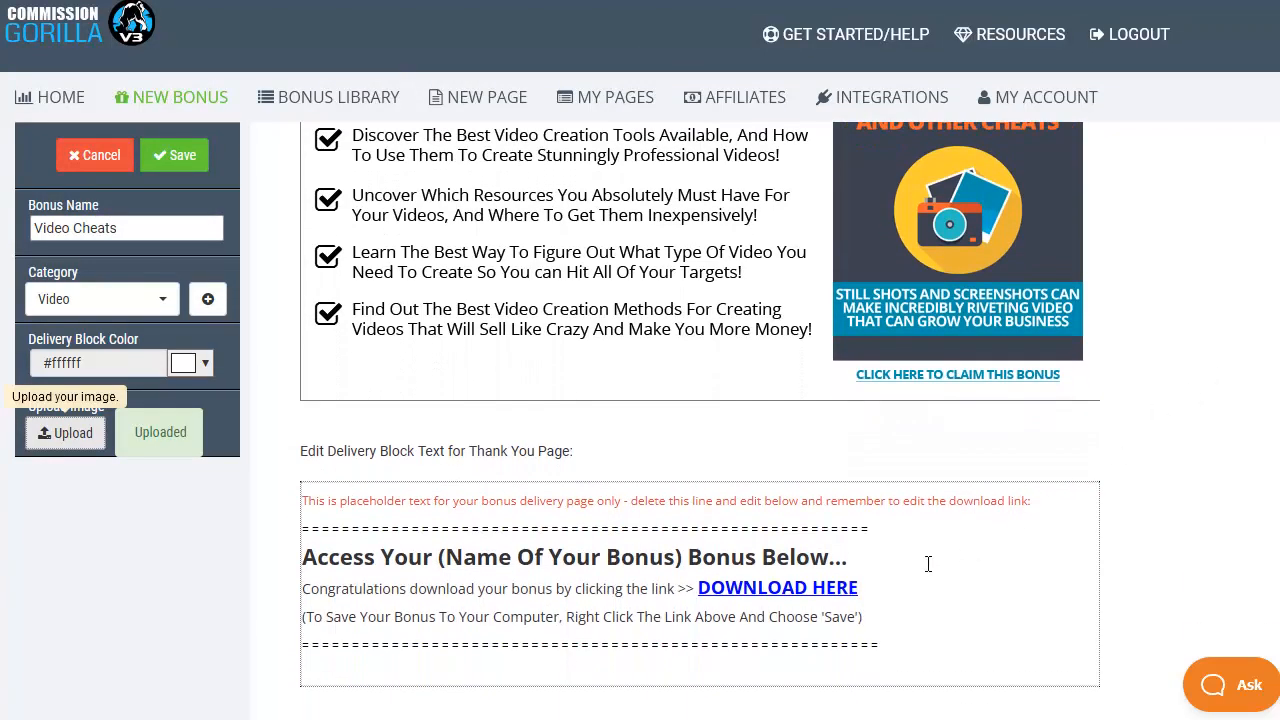
{"action": "left_click", "coordinate": [793, 590]}
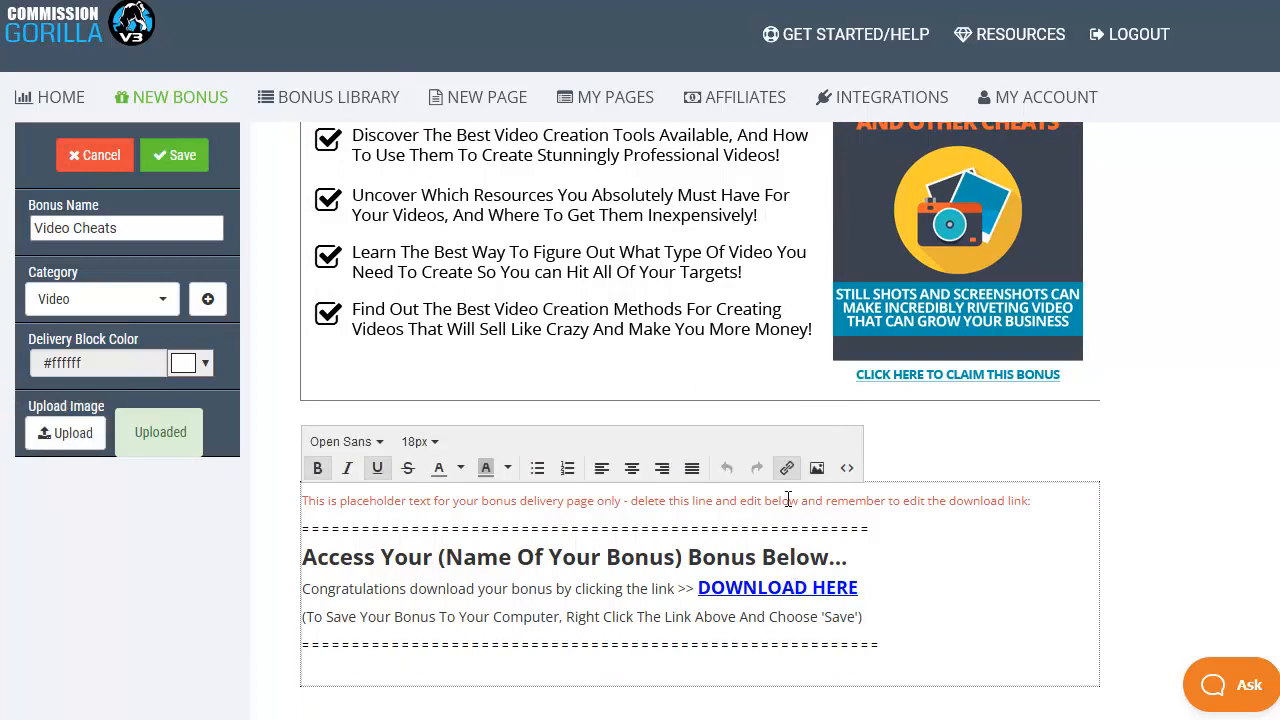
{"action": "left_click", "coordinate": [787, 468]}
{"action": "double_click", "coordinate": [612, 420]}
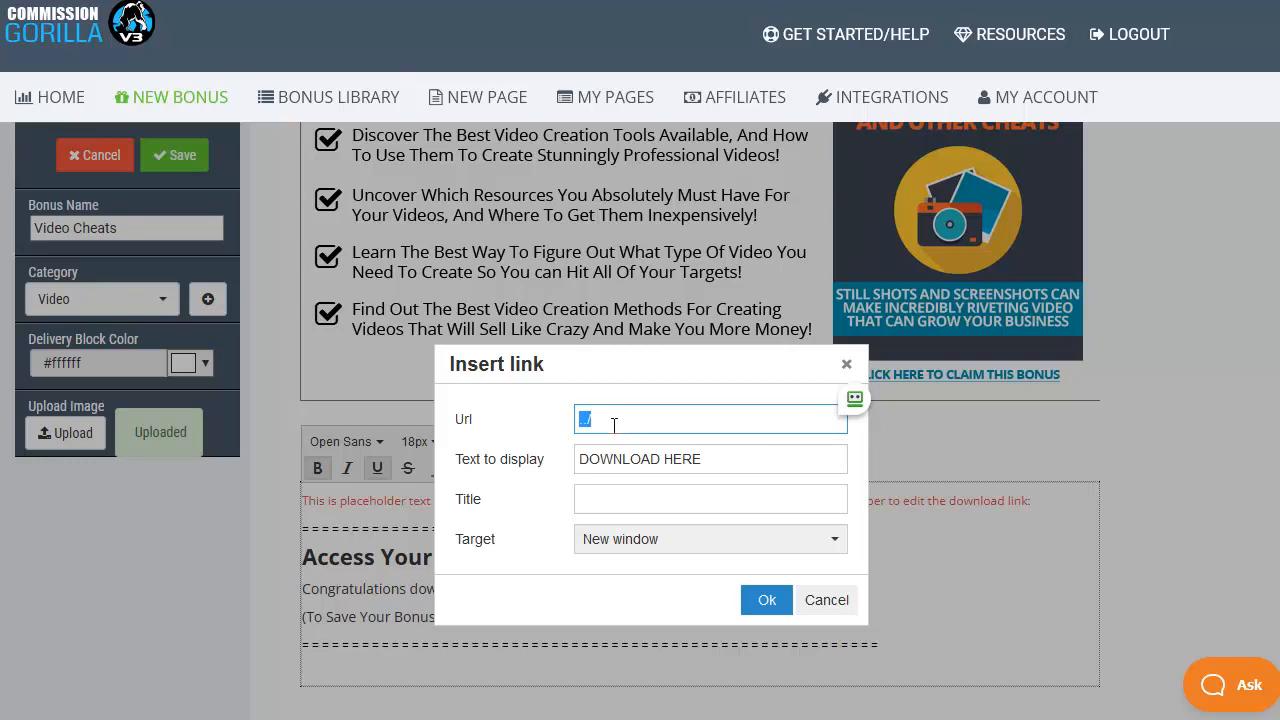
{"action": "left_click", "coordinate": [826, 602]}
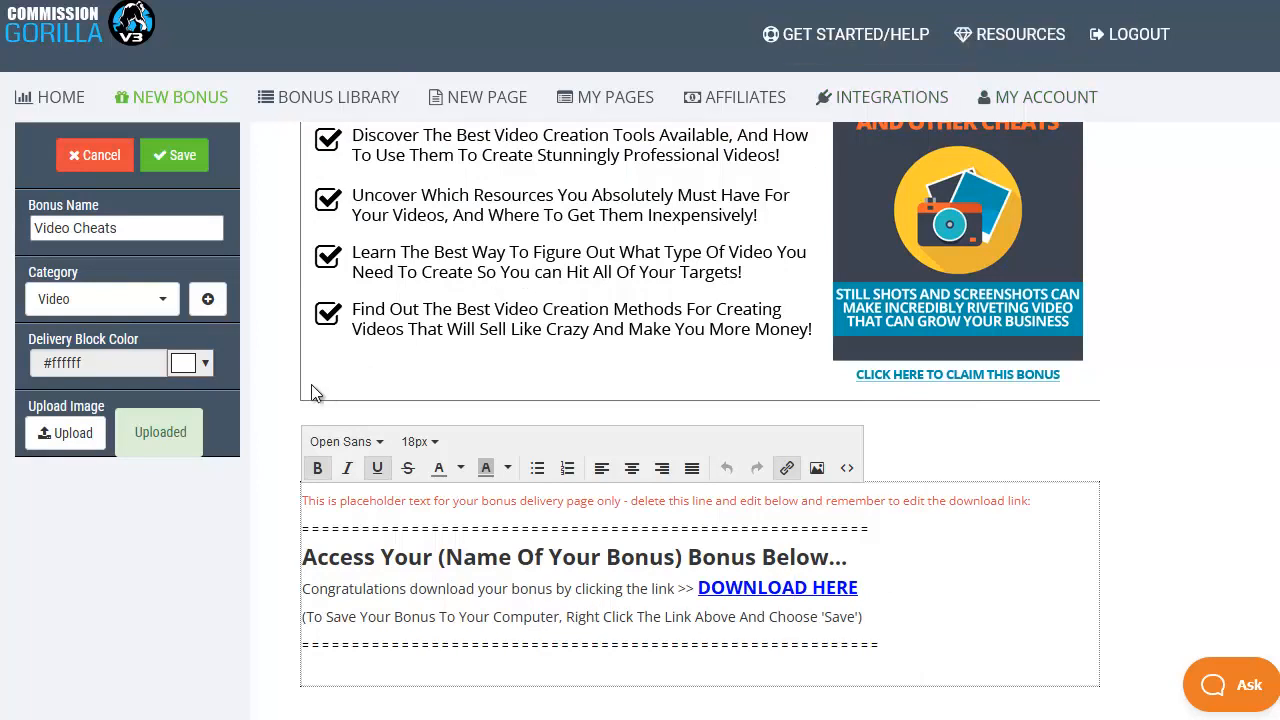
{"action": "scroll", "coordinate": [389, 371], "scroll_direction": "up", "scroll_amount": 3}
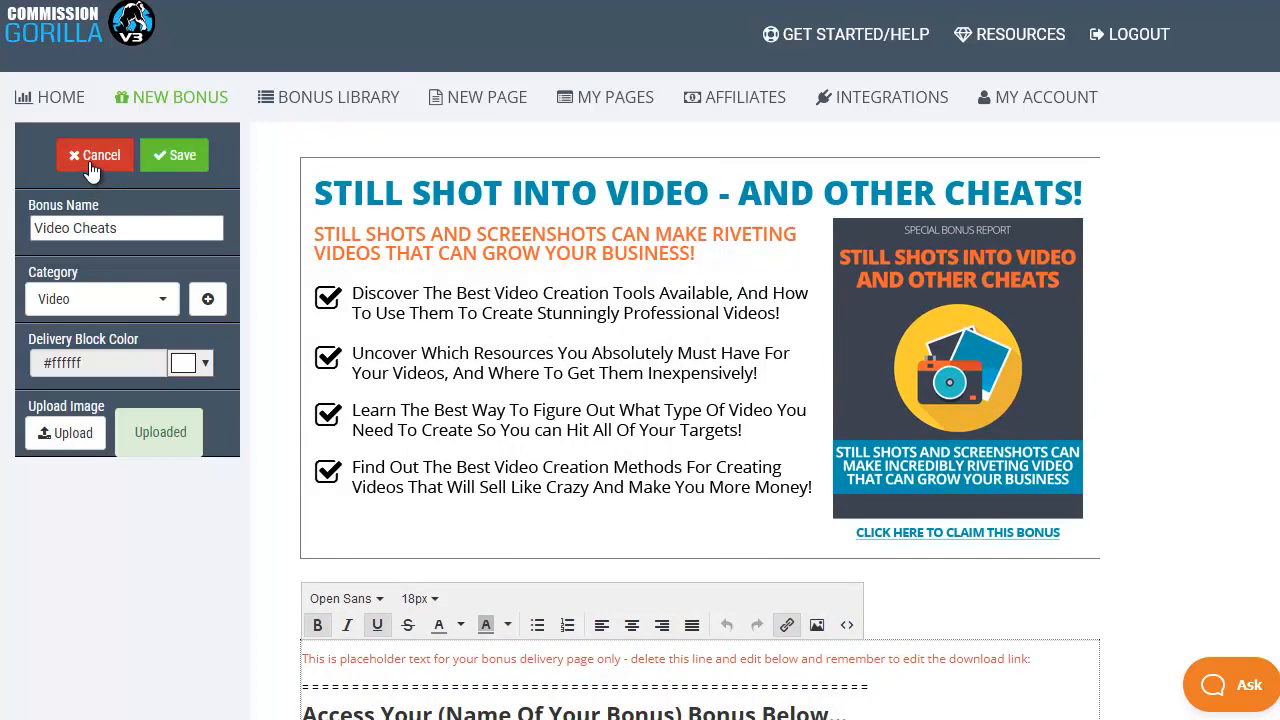
{"action": "left_click", "coordinate": [95, 156]}
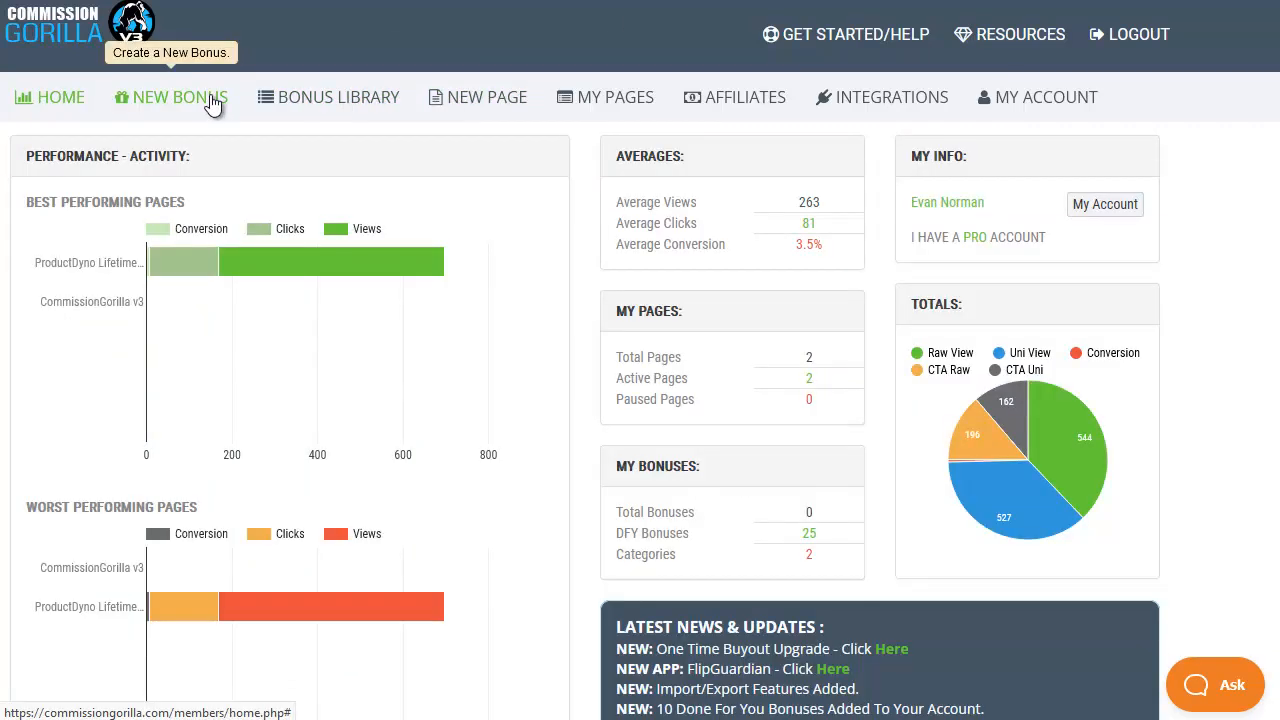
Step: Create a new bonus with the Classic Layout and name it IM Business Models Guide
{"action": "left_click", "coordinate": [213, 105]}
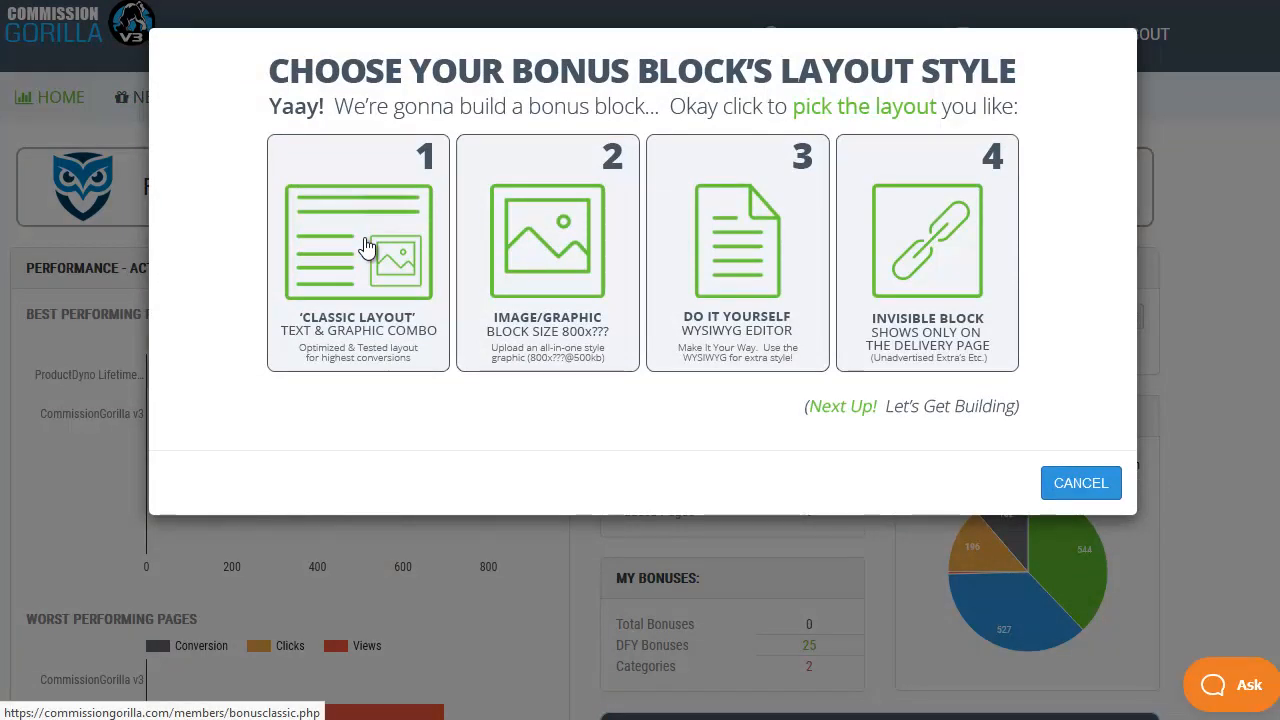
{"action": "left_click", "coordinate": [368, 246]}
{"action": "left_click", "coordinate": [166, 229]}
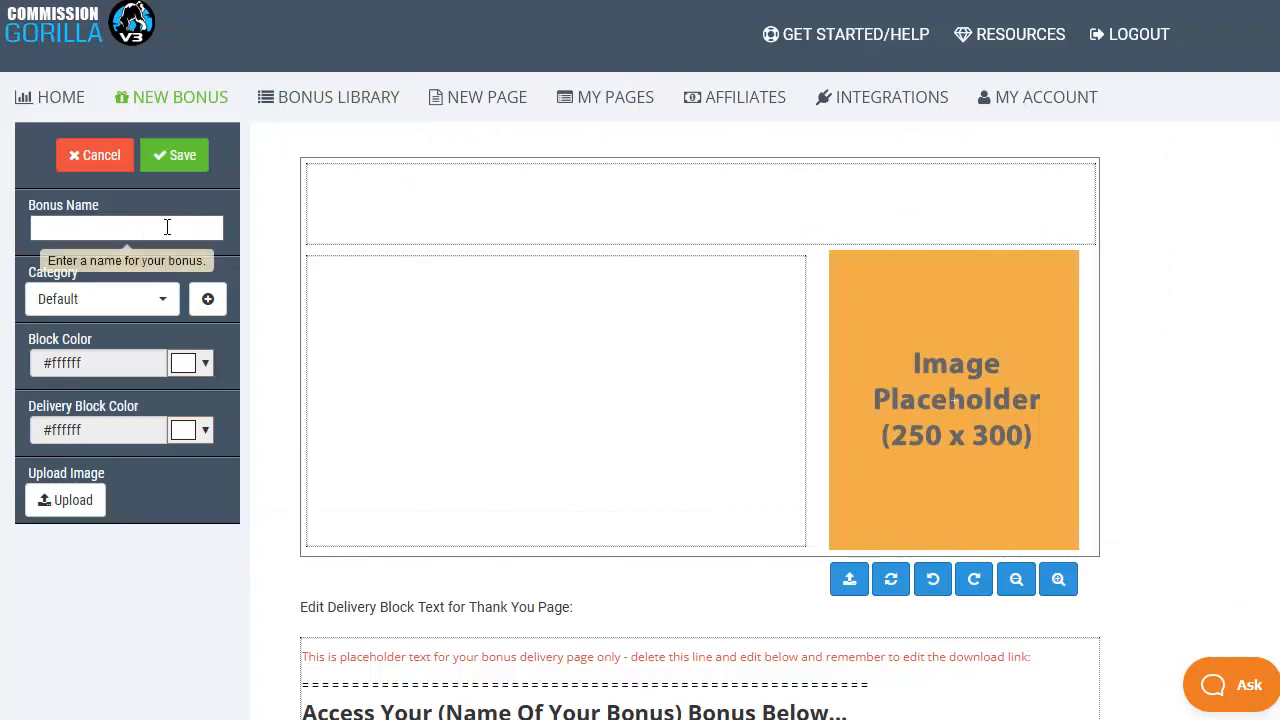
{"action": "type", "text": "IM Business Models Guide"}
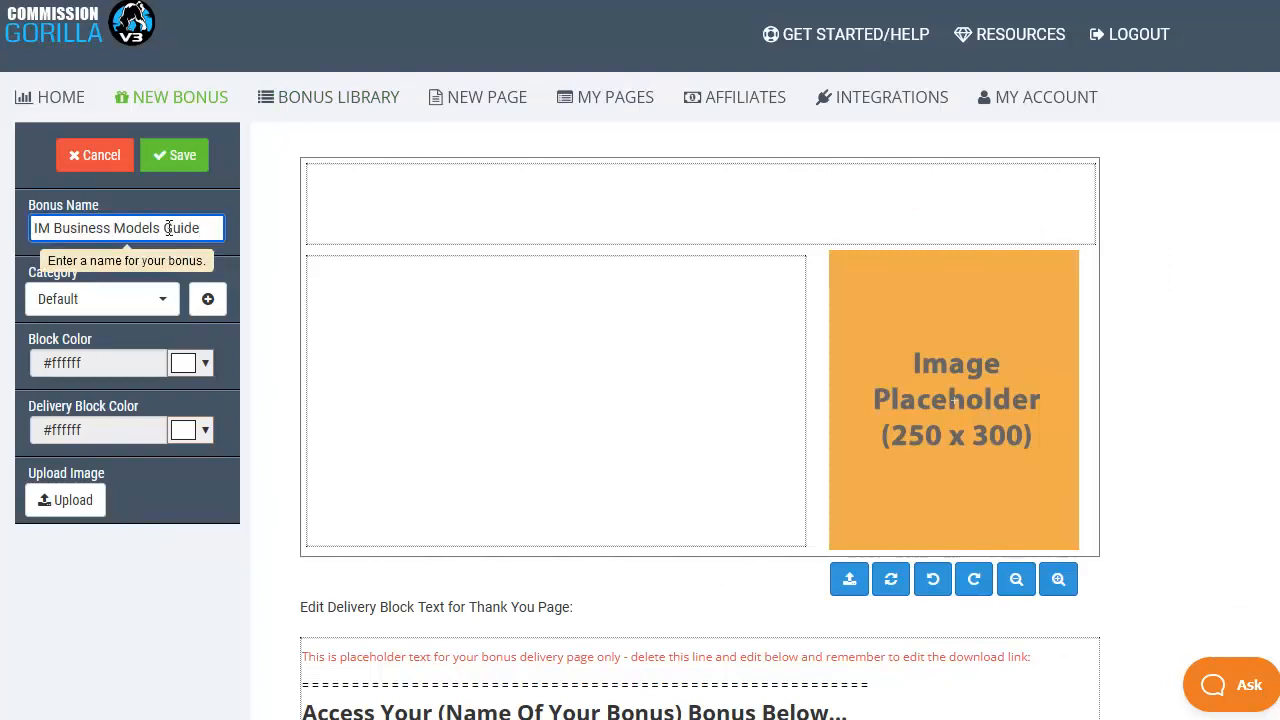
Step: Add a category named MAT1 for the bonus and upload IMBusinessModelsGuide-250x300.png as its image
{"action": "left_click", "coordinate": [210, 304]}
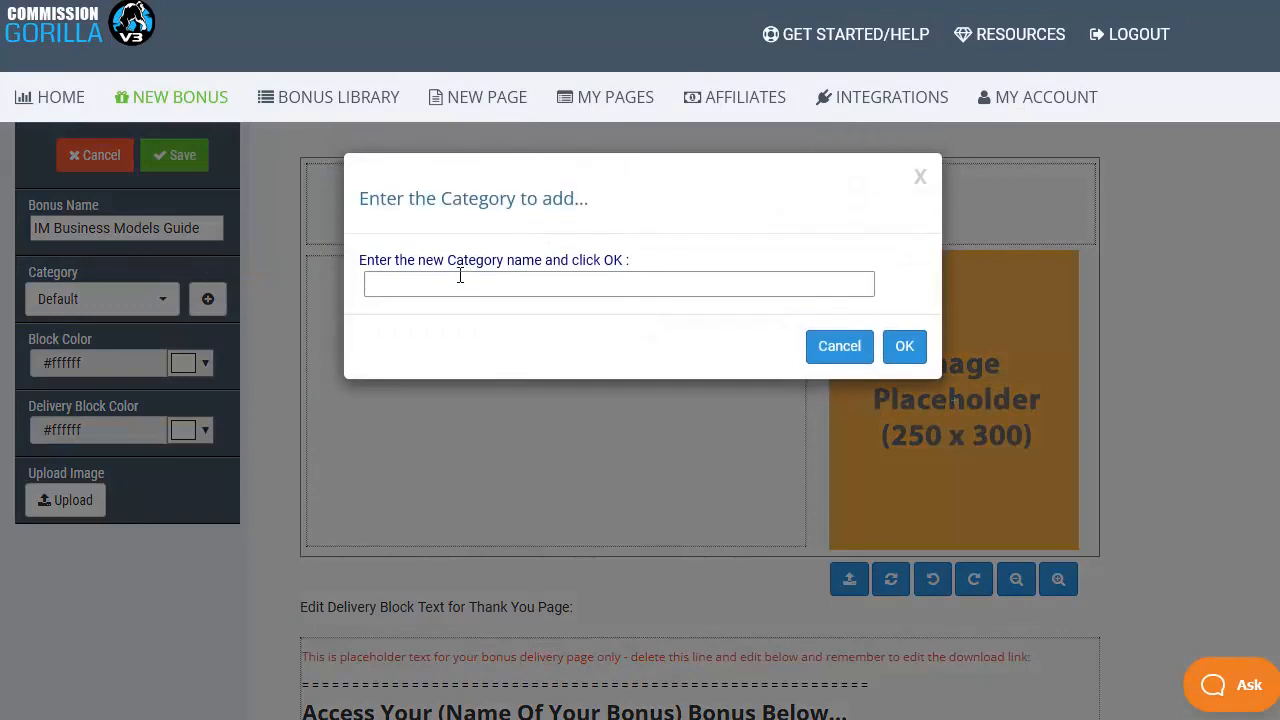
{"action": "left_click", "coordinate": [460, 278]}
{"action": "type", "text": "MAT1"}
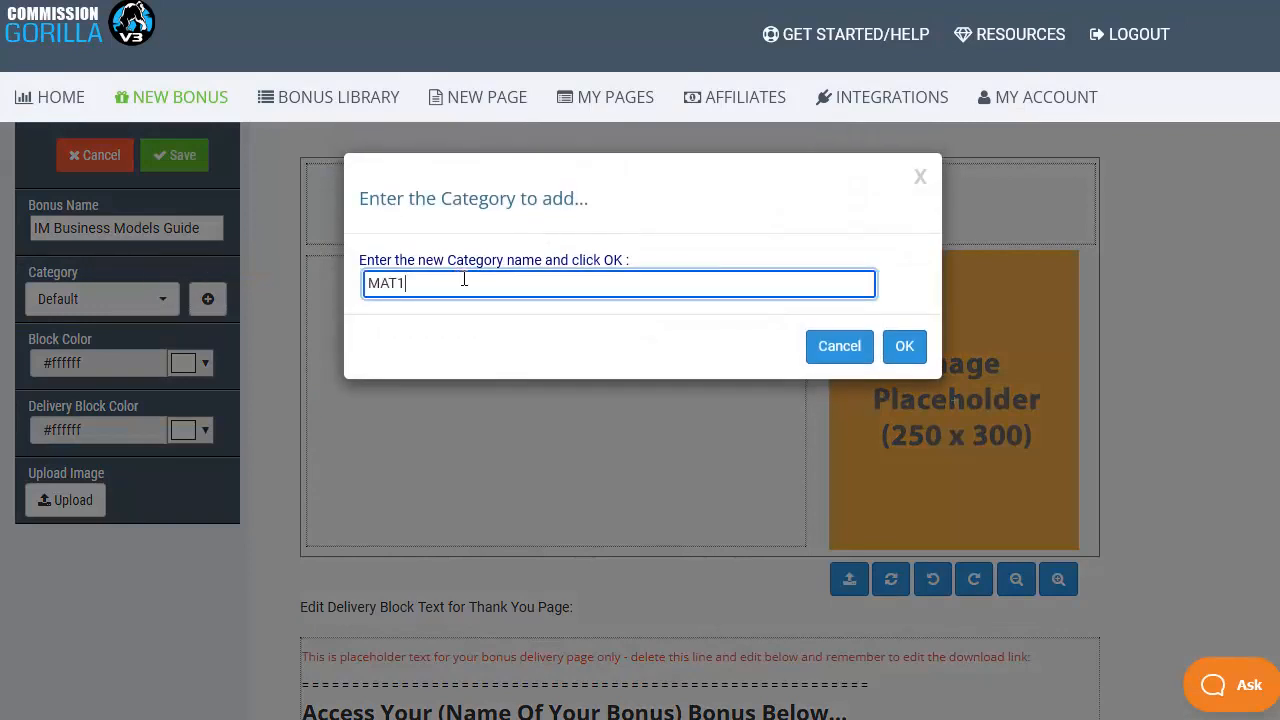
{"action": "left_click", "coordinate": [900, 348]}
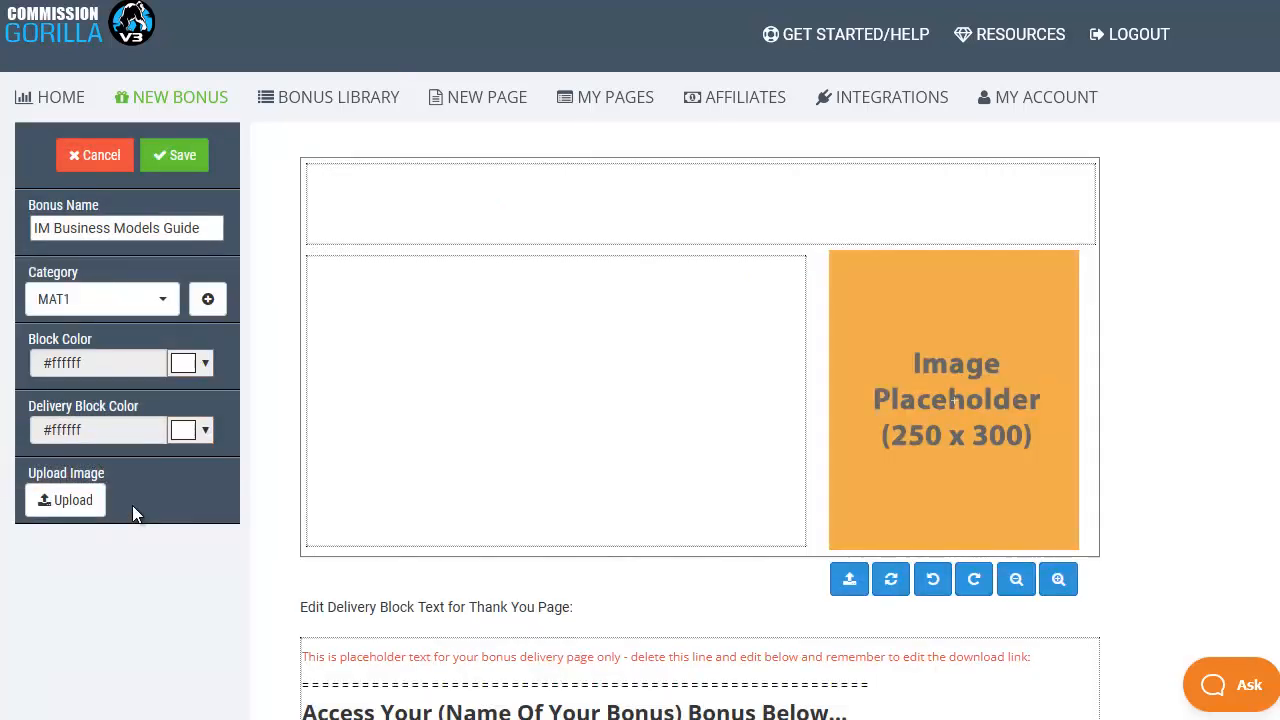
{"action": "left_click", "coordinate": [74, 501]}
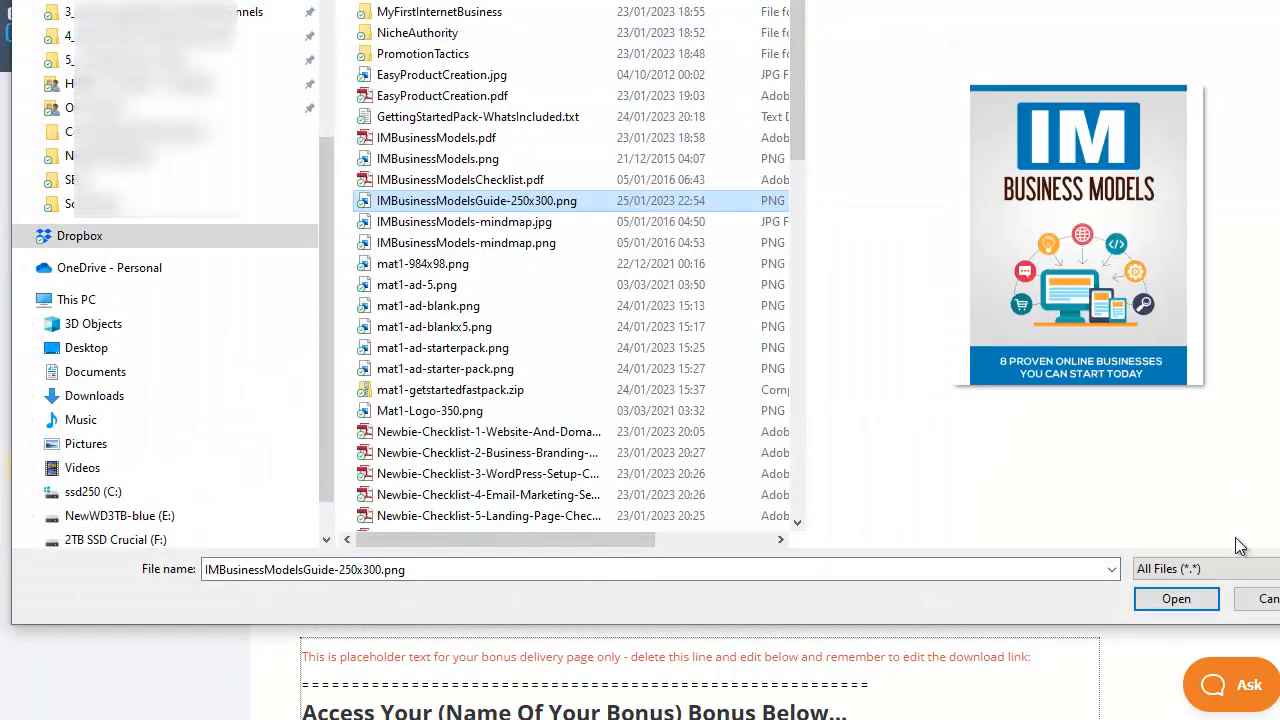
{"action": "left_click", "coordinate": [1165, 605]}
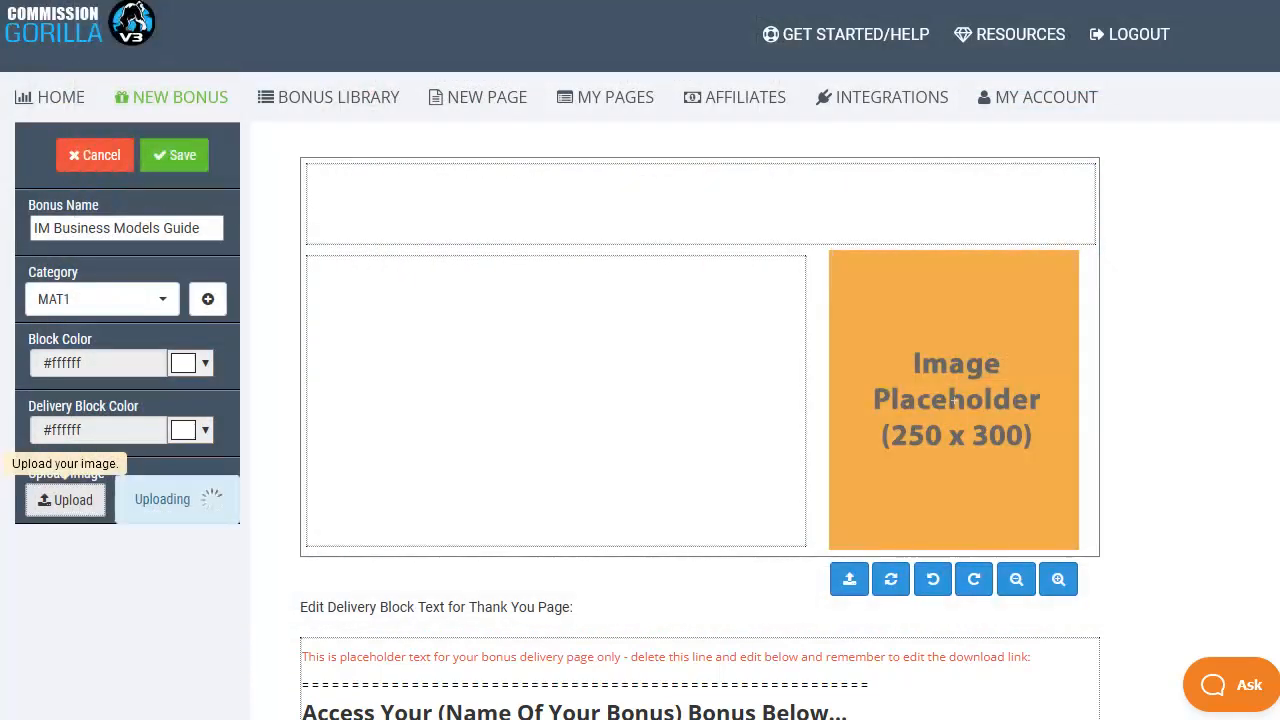
Step: Enter the bold, centred 24px headline "IM Business Models Guide - 8 Proven Online Businesses You Can Start Today!" with "Start Today!" underlined
{"action": "left_click", "coordinate": [717, 211]}
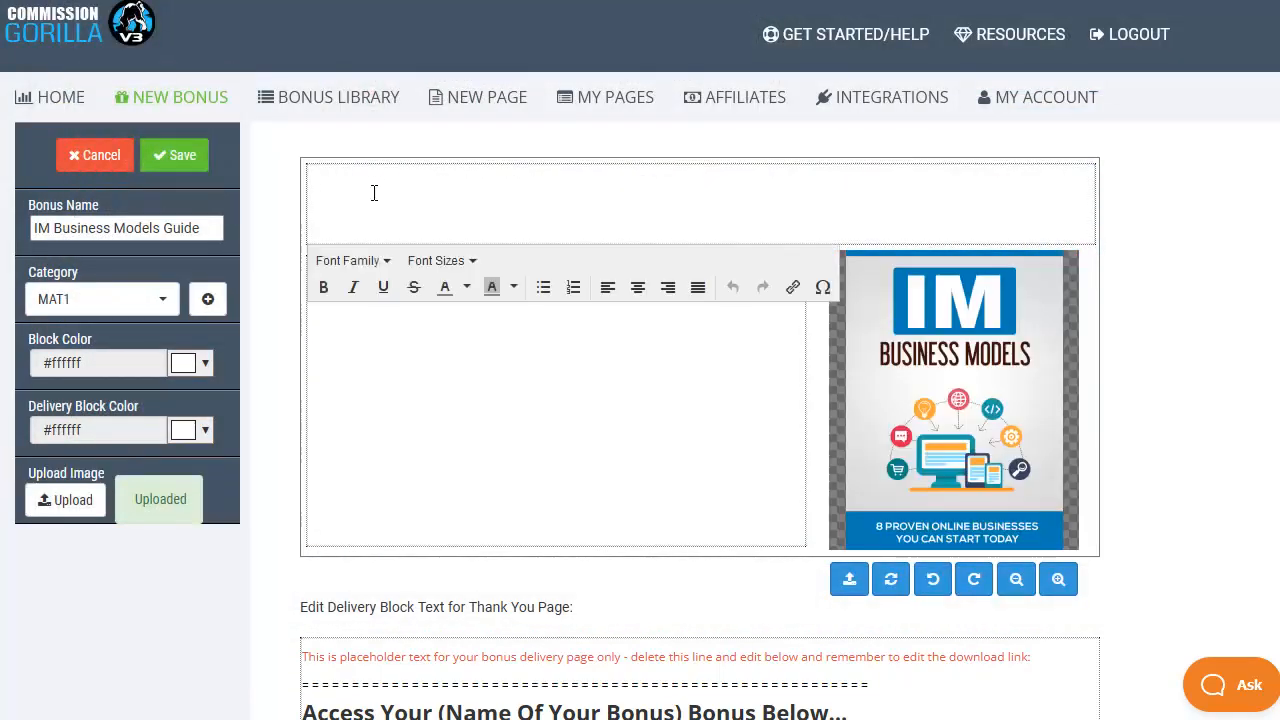
{"action": "type", "text": "IM Business Models Guide - 8 Proven Online Businesses You Can Start Today"}
{"action": "left_click_drag", "start_coordinate": [716, 209], "coordinate": [307, 180]}
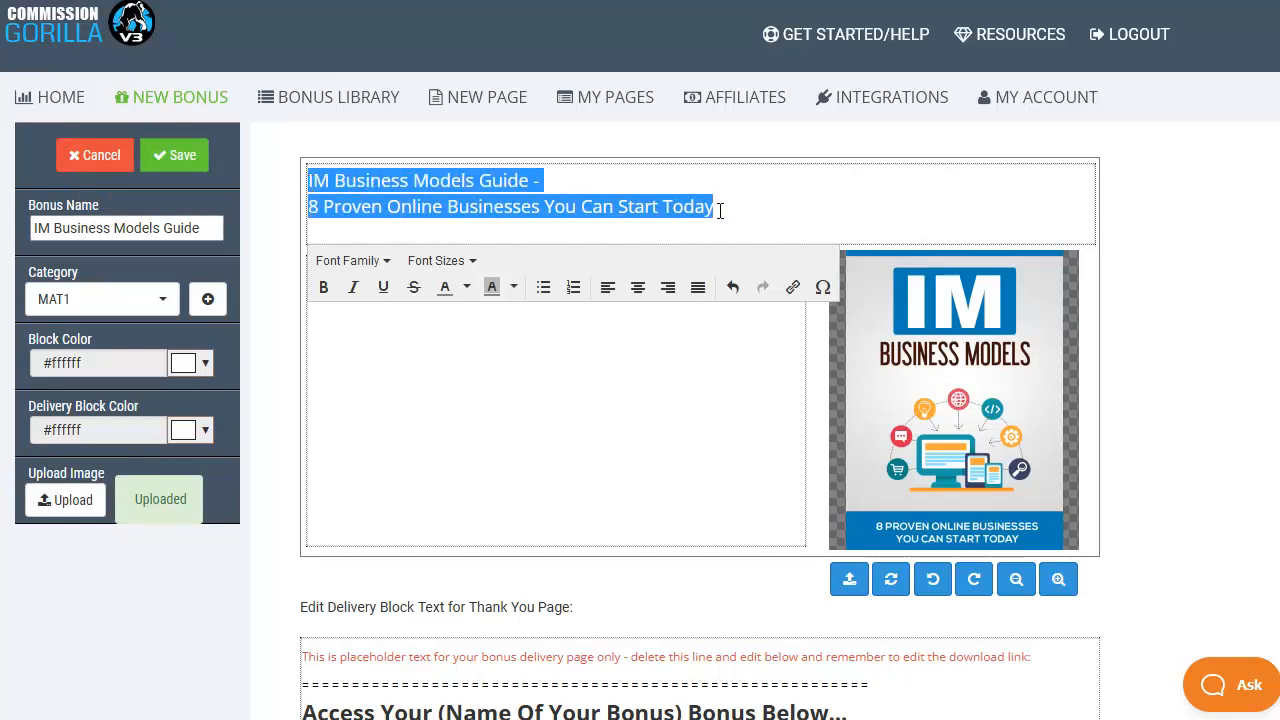
{"action": "key", "text": "ctrl+v"}
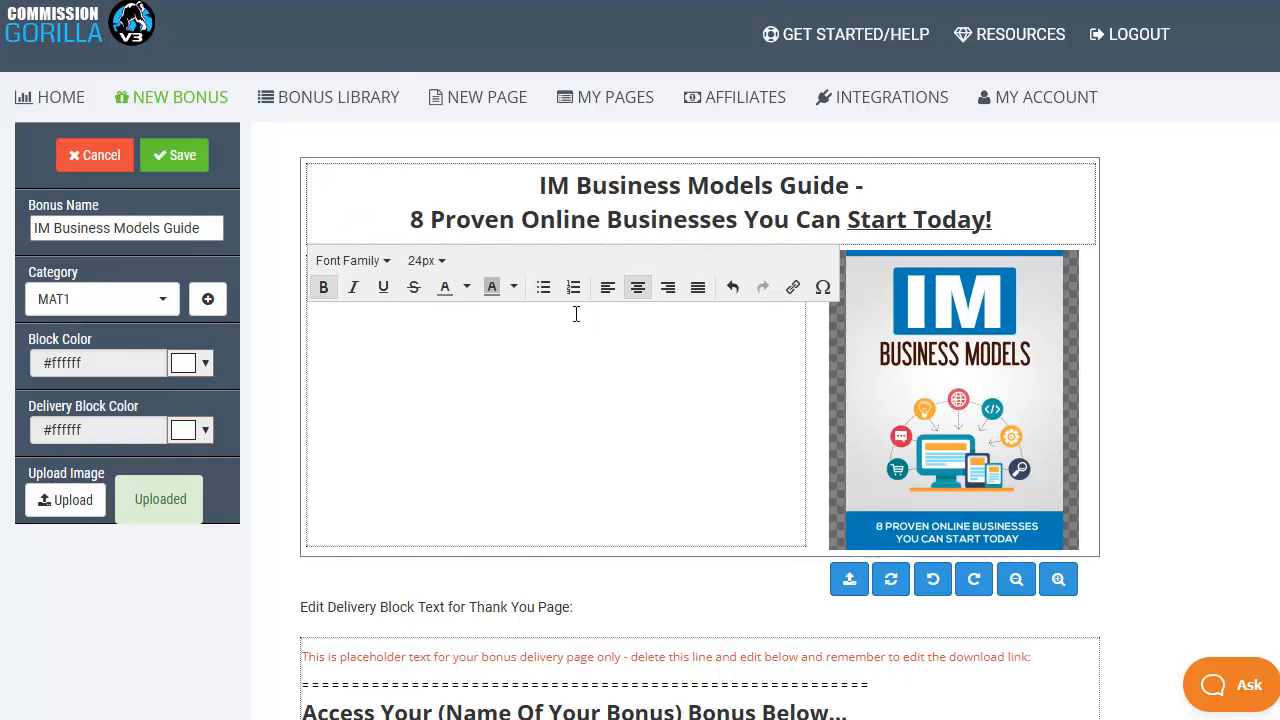
Step: Fill the block's body with the internet income description, bold "But Which Model Should You Start With?", and the indented Action Checklist and Mindmaps lines
{"action": "left_click", "coordinate": [442, 332]}
{"action": "type", "text": "Building an internet based income stream can change your entire life - But Which Model Should You Start With? Here's the 8 Best ways to get your online business started TODAY! Inc. Getting Started Action Checklist & Mindmaps"}
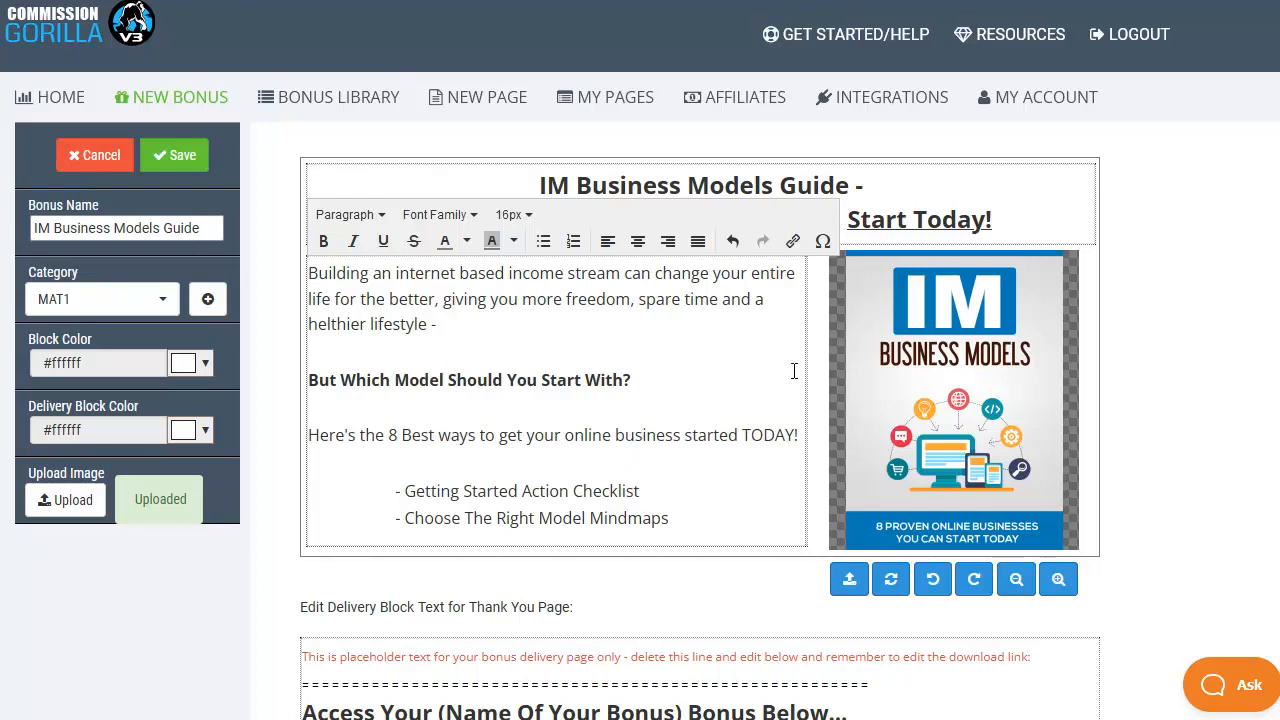
{"action": "left_click", "coordinate": [1159, 354]}
Step: Inspect the link settings of the DOWNLOAD HERE text in the delivery block and leave them unchanged
{"action": "scroll", "coordinate": [1210, 422], "scroll_direction": "down", "scroll_amount": 2}
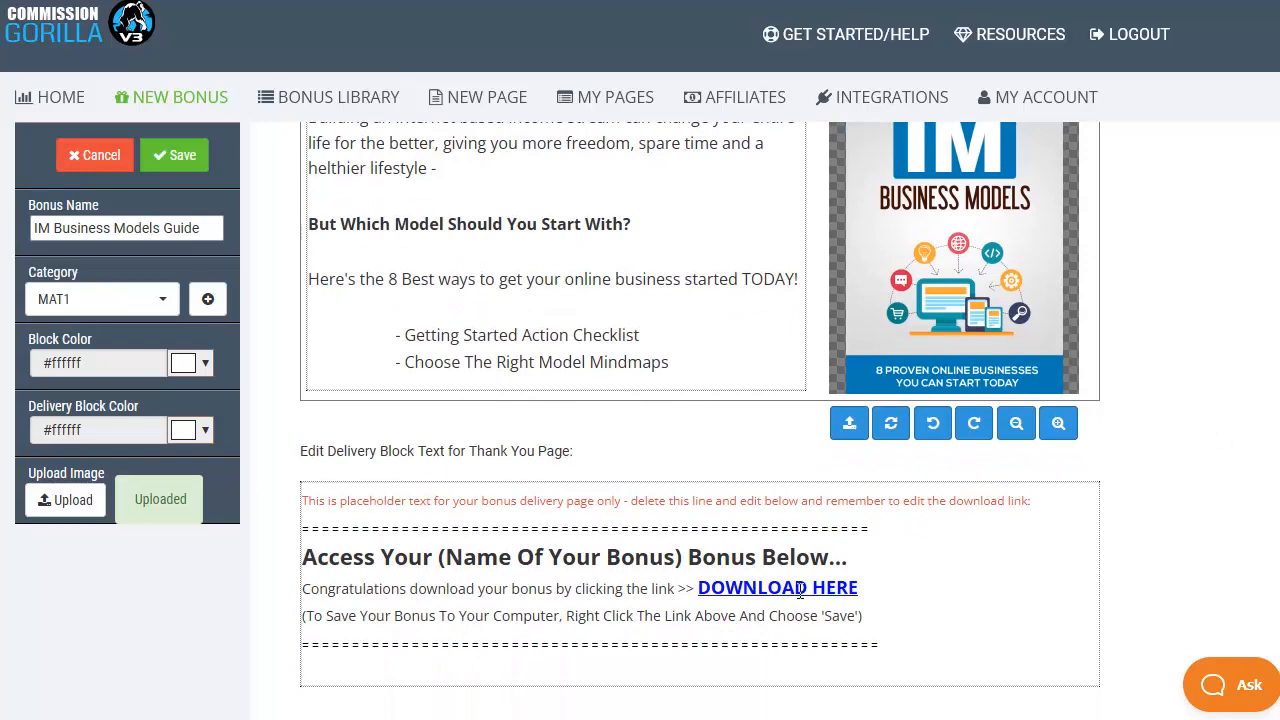
{"action": "left_click", "coordinate": [800, 591]}
{"action": "left_click", "coordinate": [786, 470]}
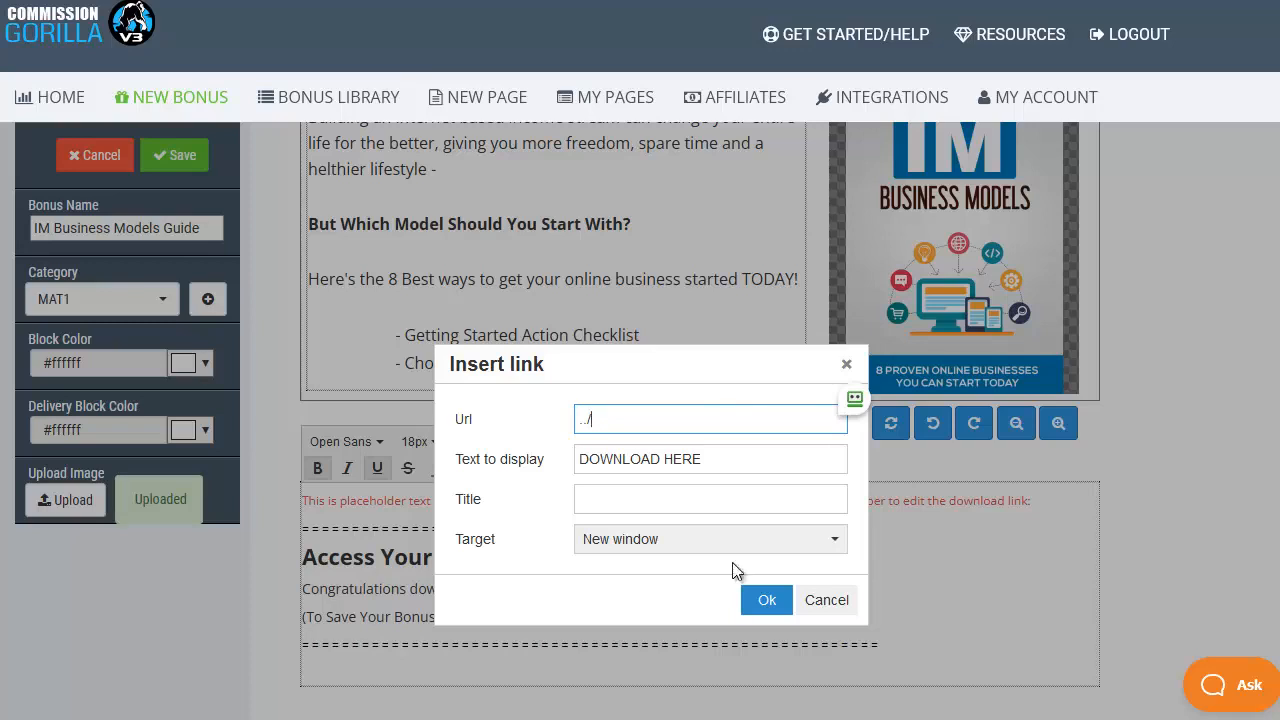
{"action": "left_click", "coordinate": [825, 603]}
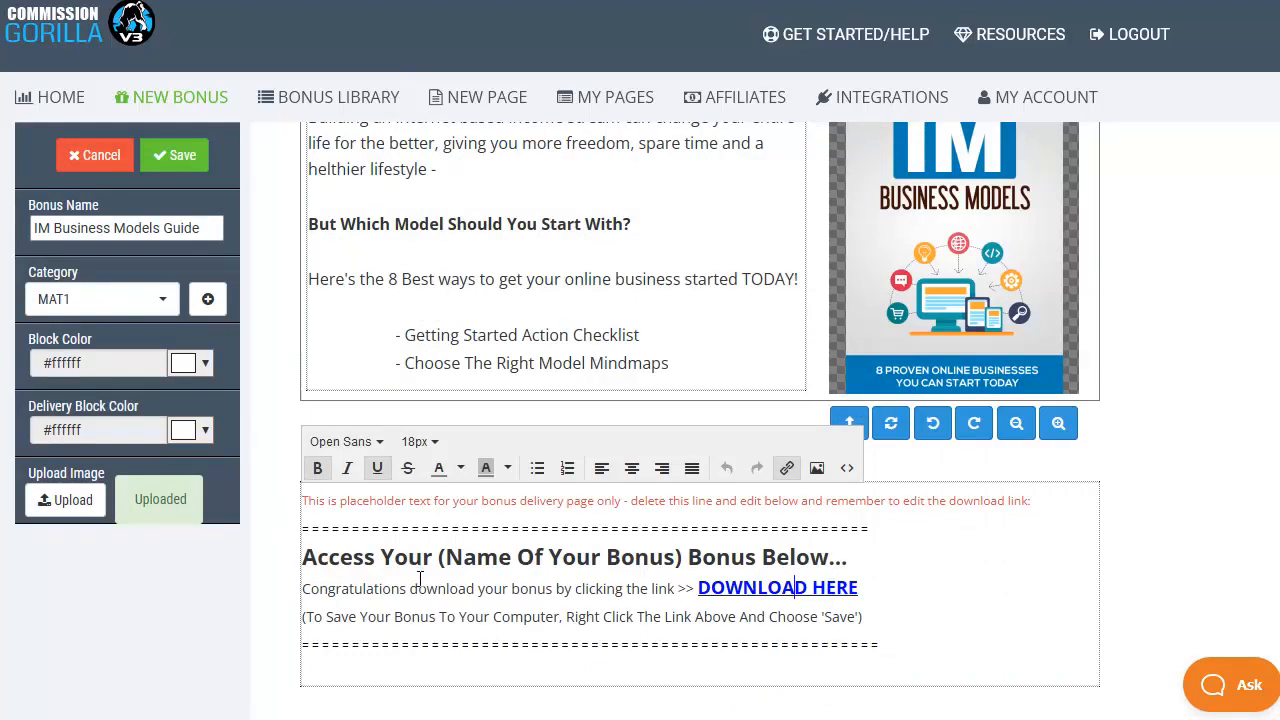
Step: Save the bonus and find the IM Business Models Guide entry in the bonus library
{"action": "left_click", "coordinate": [172, 158]}
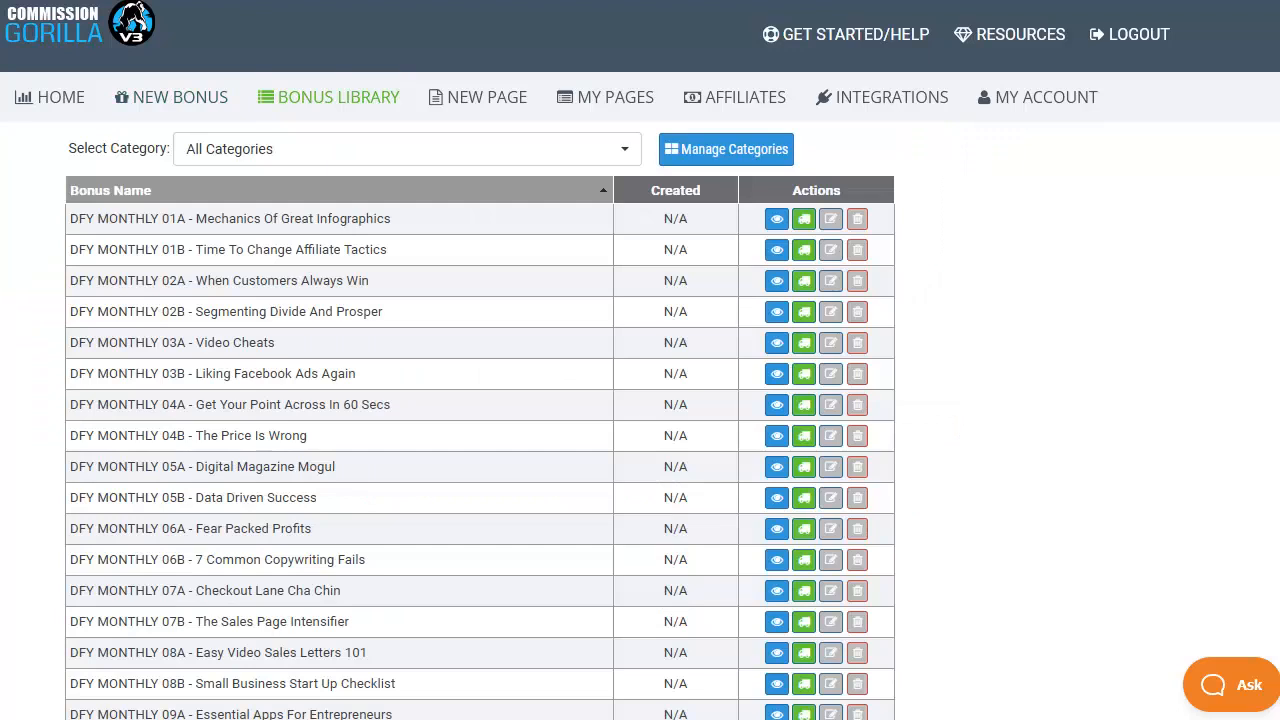
{"action": "scroll", "coordinate": [480, 420], "scroll_direction": "down", "scroll_amount": 5}
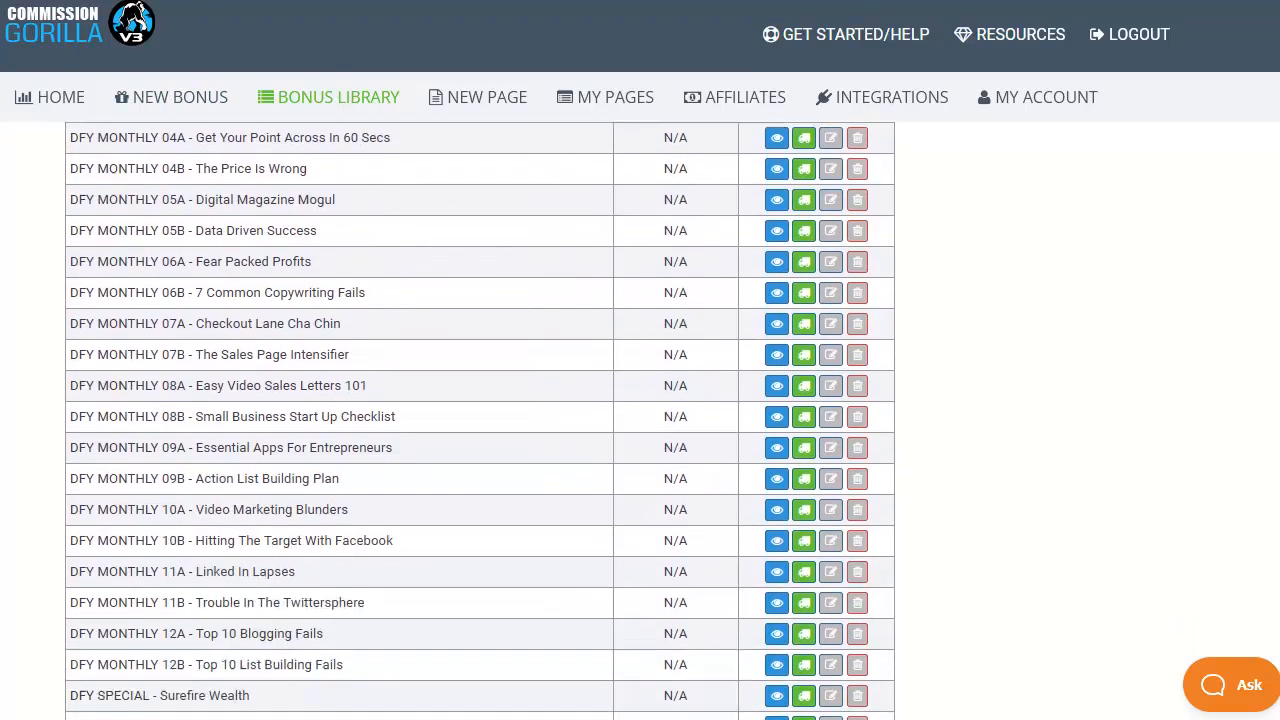
{"action": "scroll", "coordinate": [480, 420], "scroll_direction": "down", "scroll_amount": 4}
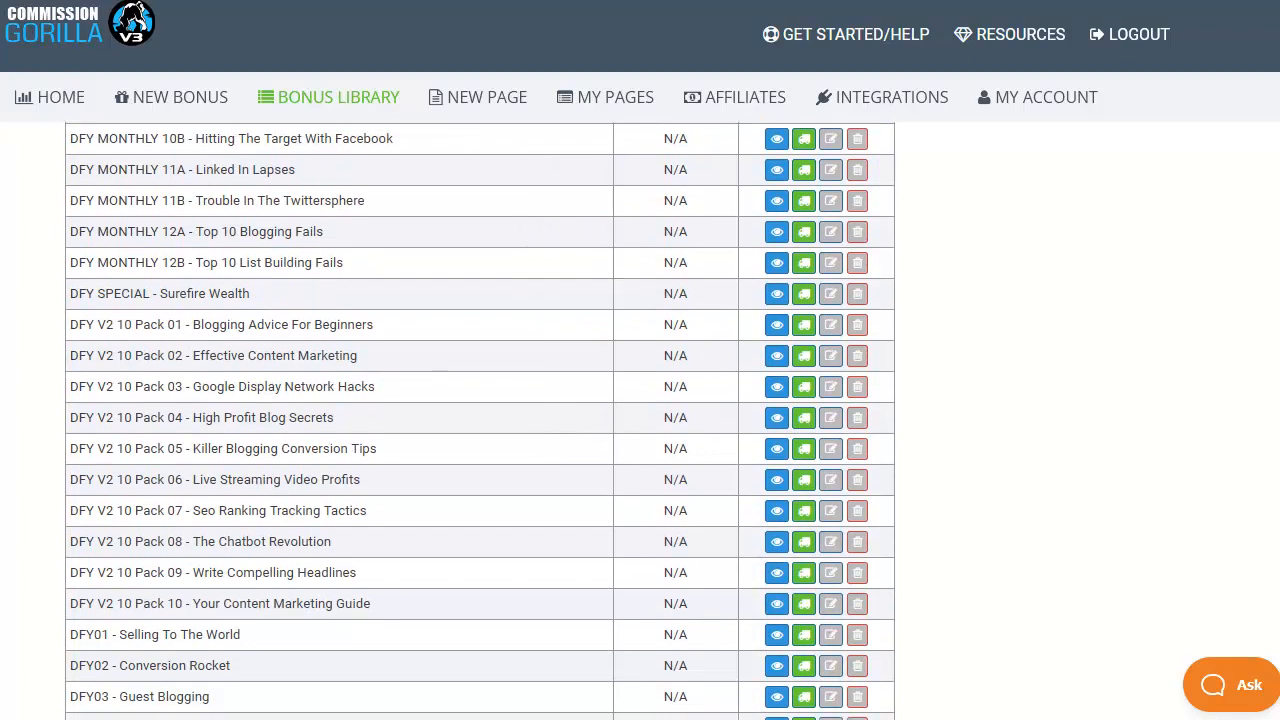
{"action": "scroll", "coordinate": [480, 420], "scroll_direction": "down", "scroll_amount": 5}
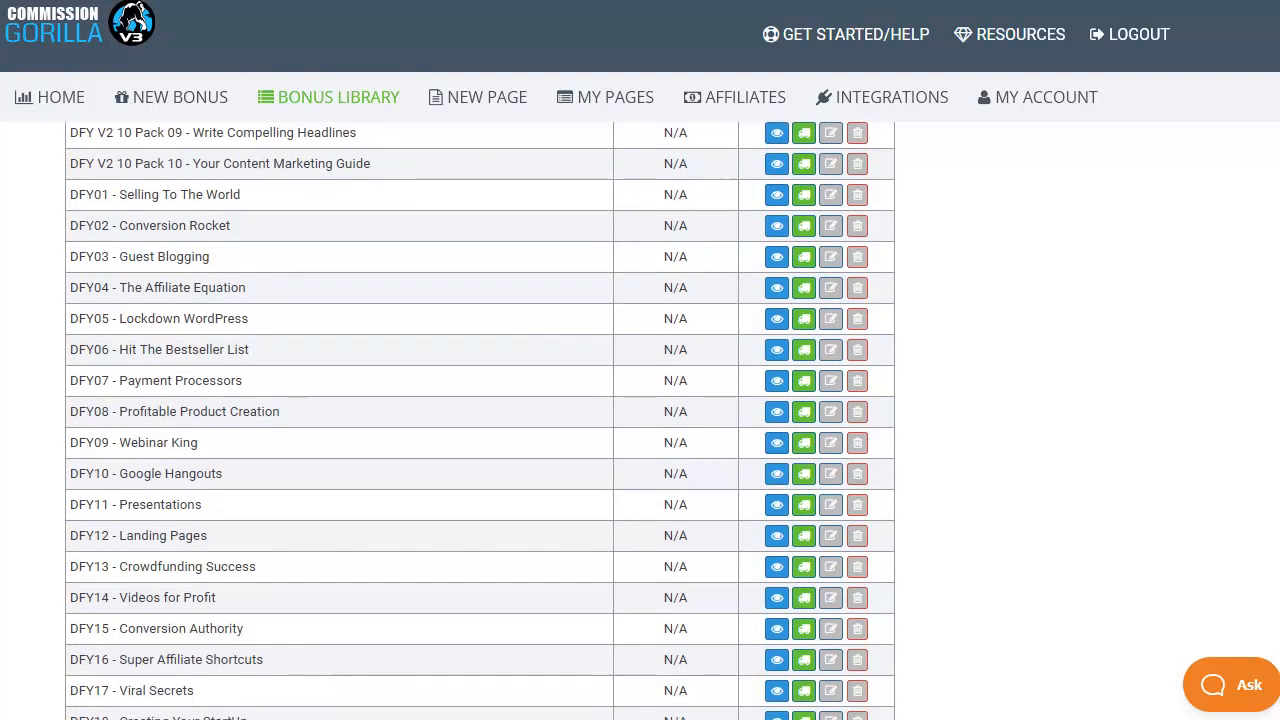
{"action": "scroll", "coordinate": [480, 420], "scroll_direction": "down", "scroll_amount": 3}
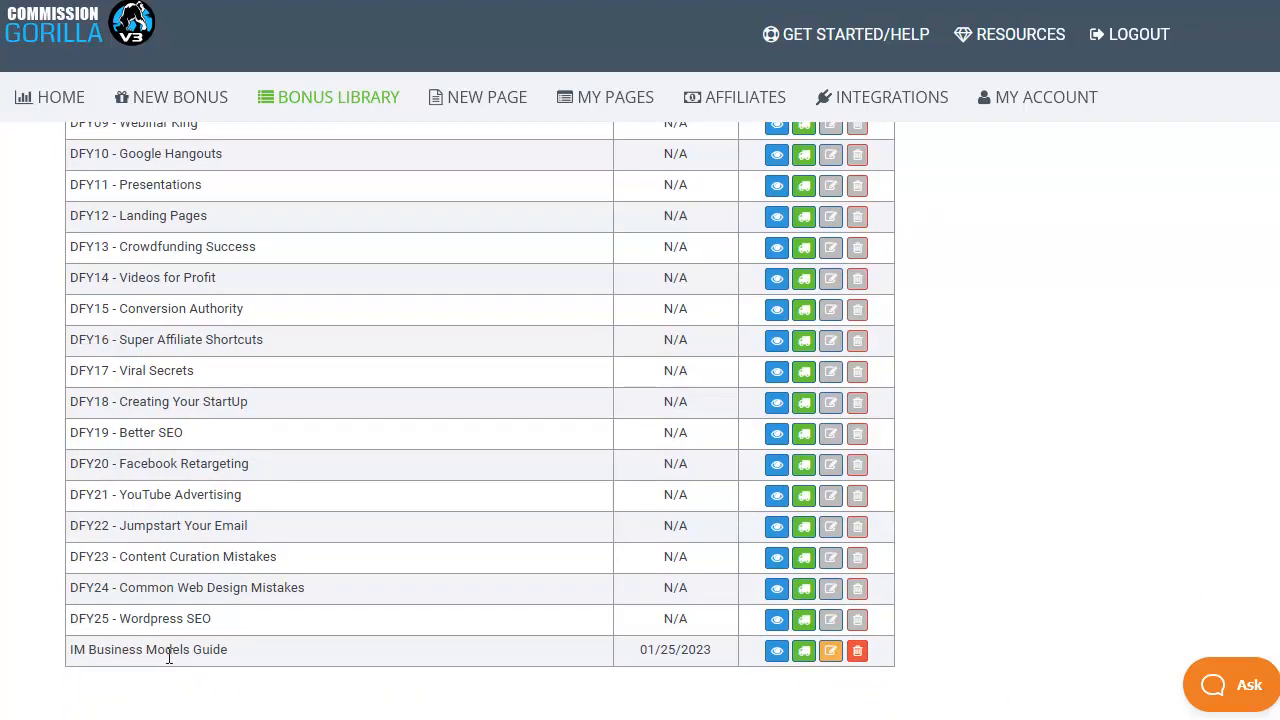
Step: Filter the bonus library to the MAT1 category and look over the other available categories
{"action": "scroll", "coordinate": [1210, 667], "scroll_direction": "up", "scroll_amount": 8}
{"action": "scroll", "coordinate": [480, 400], "scroll_direction": "up", "scroll_amount": 5}
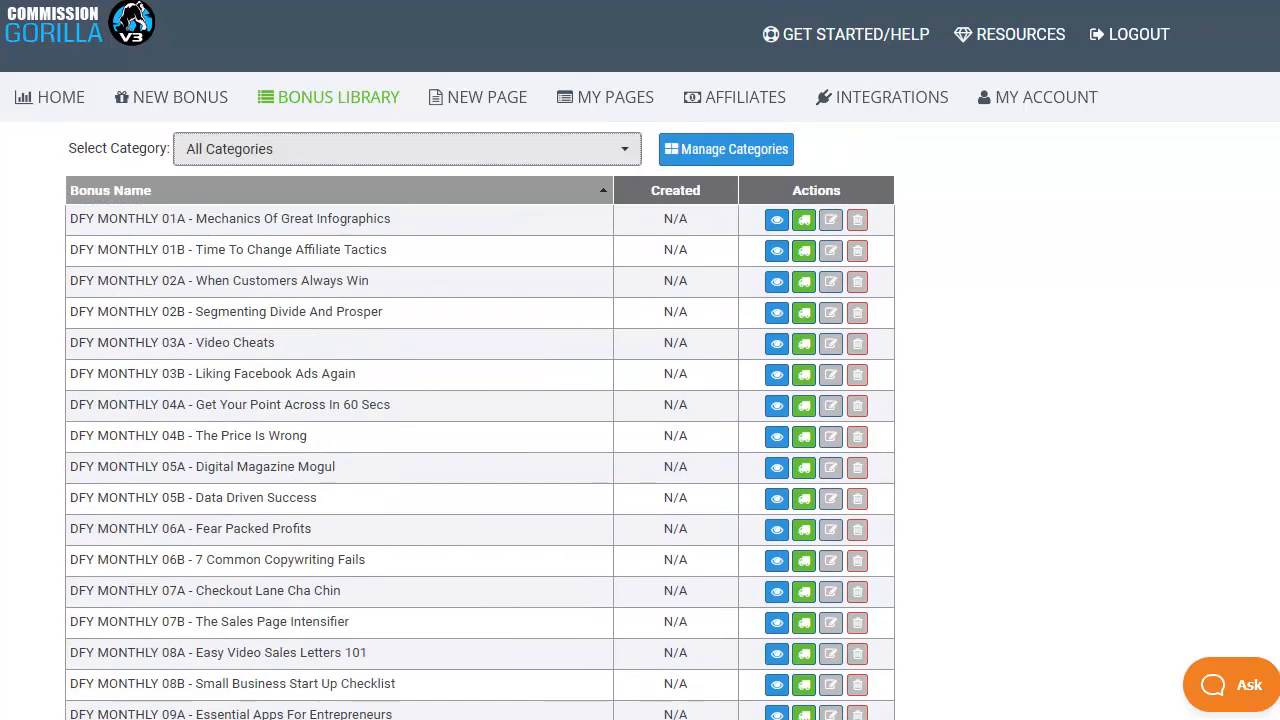
{"action": "left_click", "coordinate": [371, 158]}
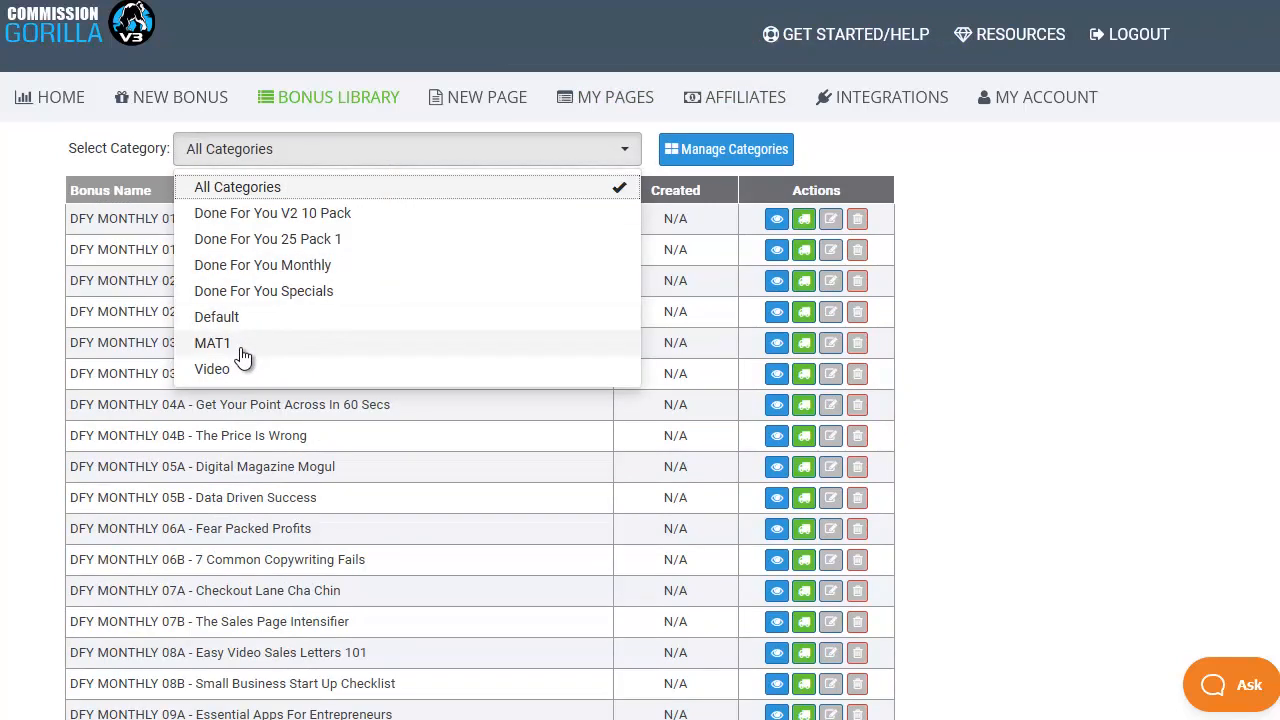
{"action": "left_click", "coordinate": [212, 343]}
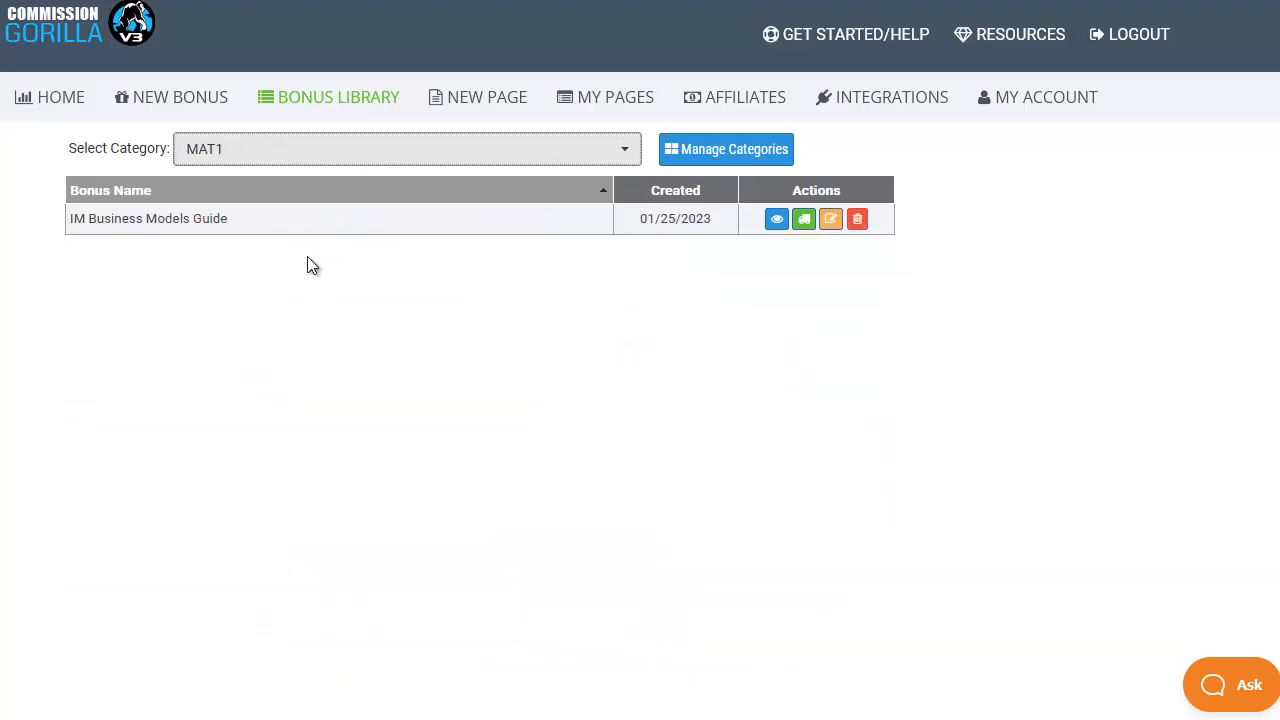
{"action": "left_click", "coordinate": [329, 156]}
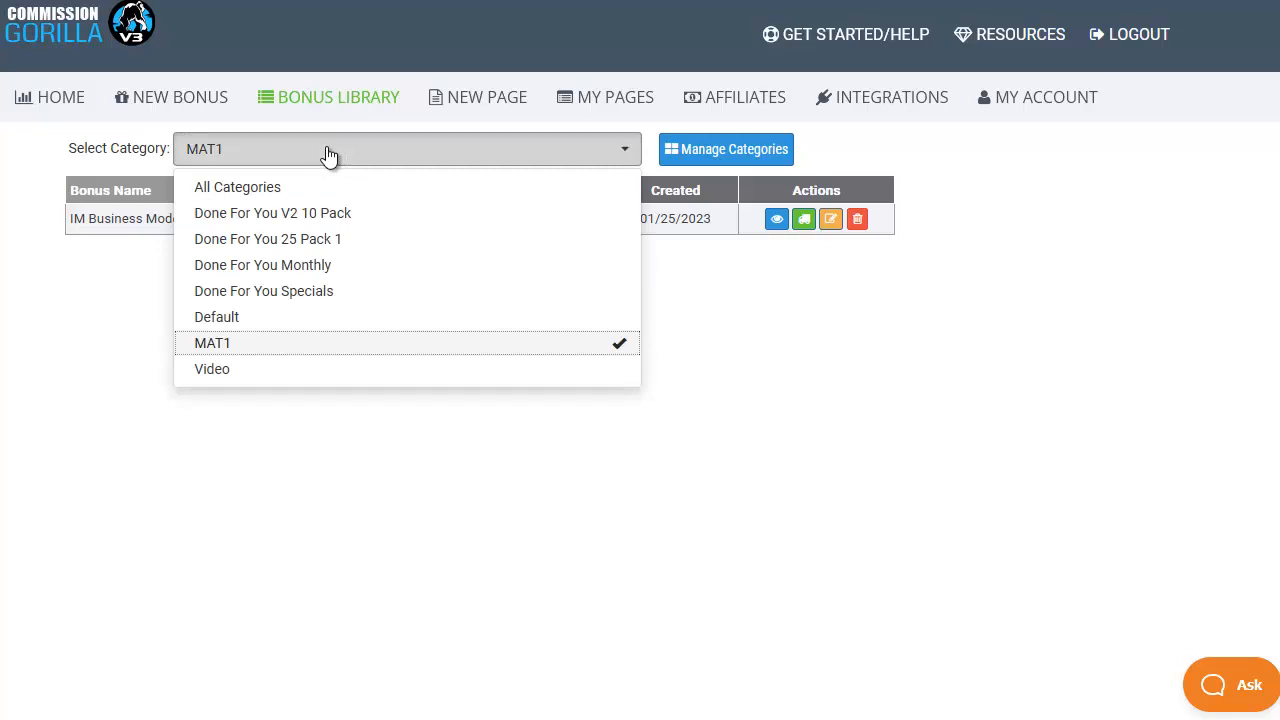
{"action": "left_click", "coordinate": [251, 188]}
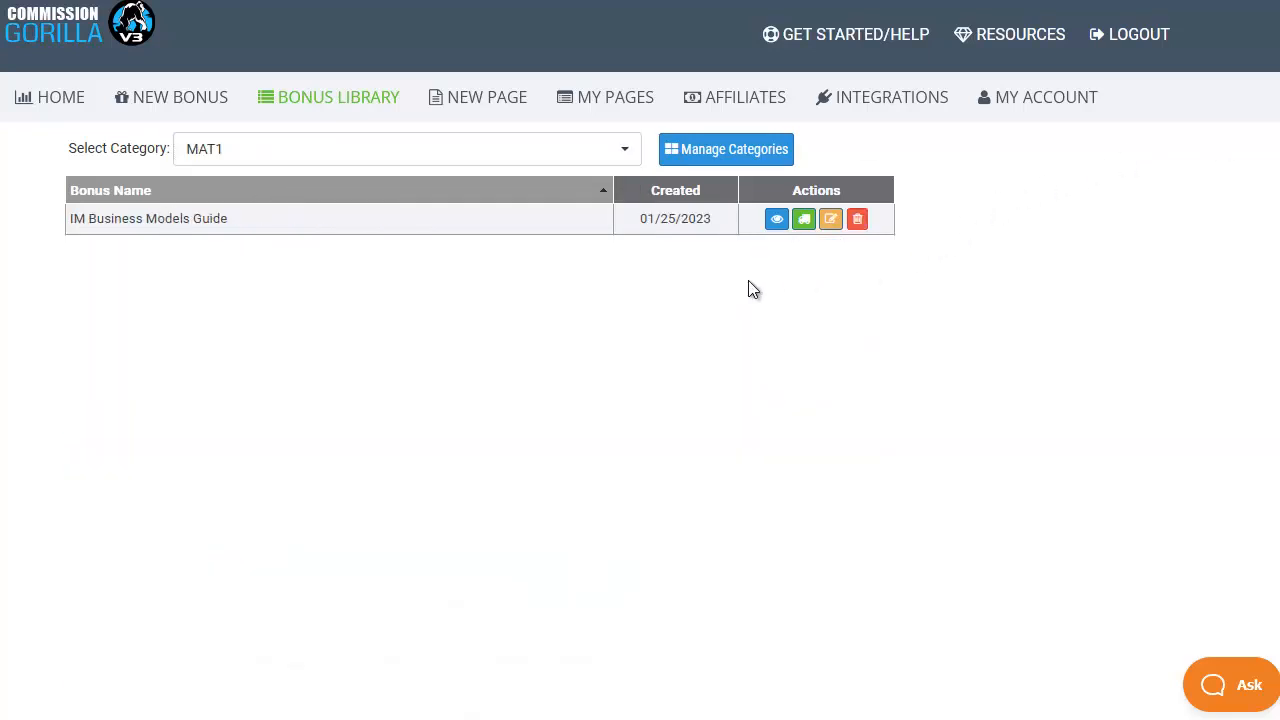
Step: Preview the IM Business Models Guide bonus and its delivery block, closing each preview
{"action": "left_click", "coordinate": [776, 221]}
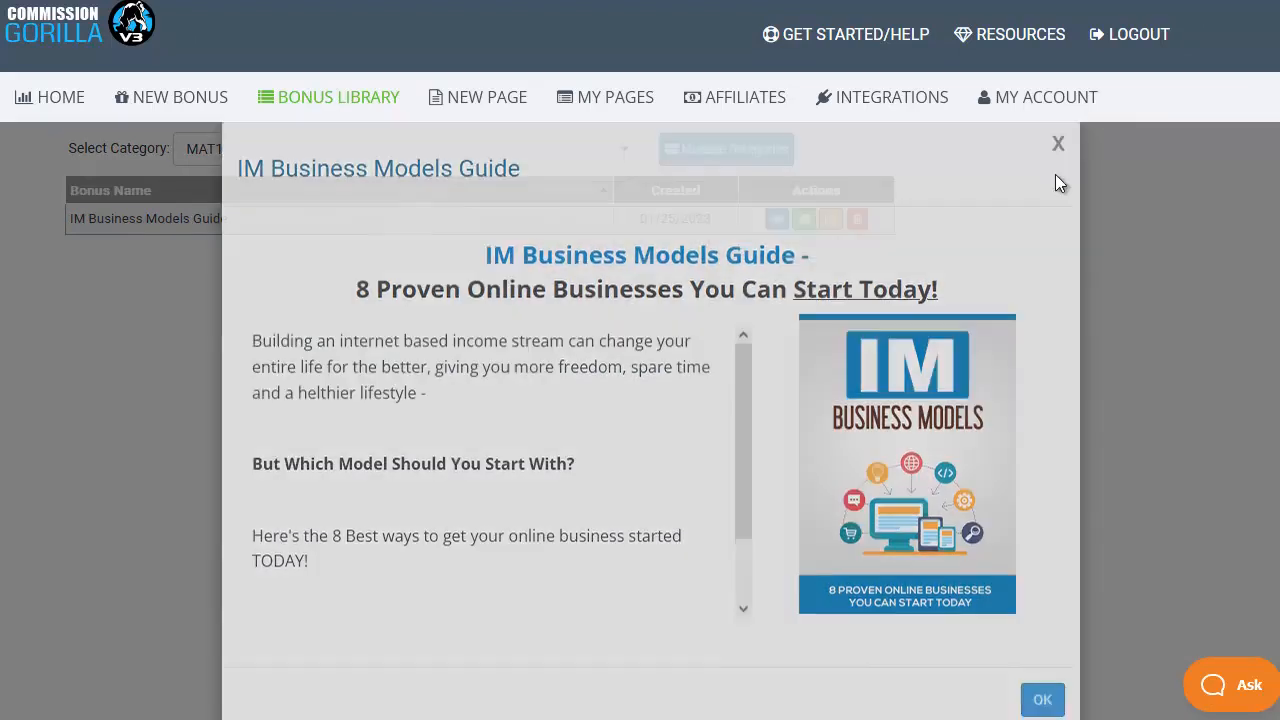
{"action": "left_click", "coordinate": [1056, 178]}
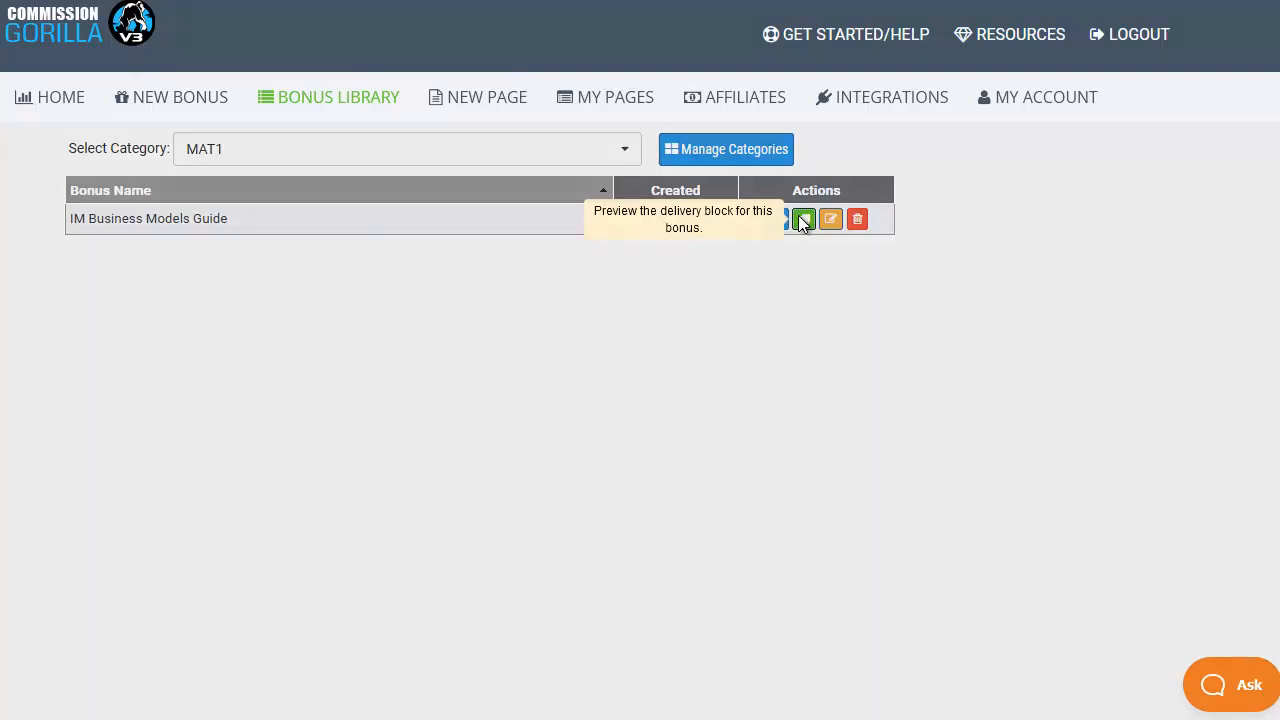
{"action": "left_click", "coordinate": [803, 219]}
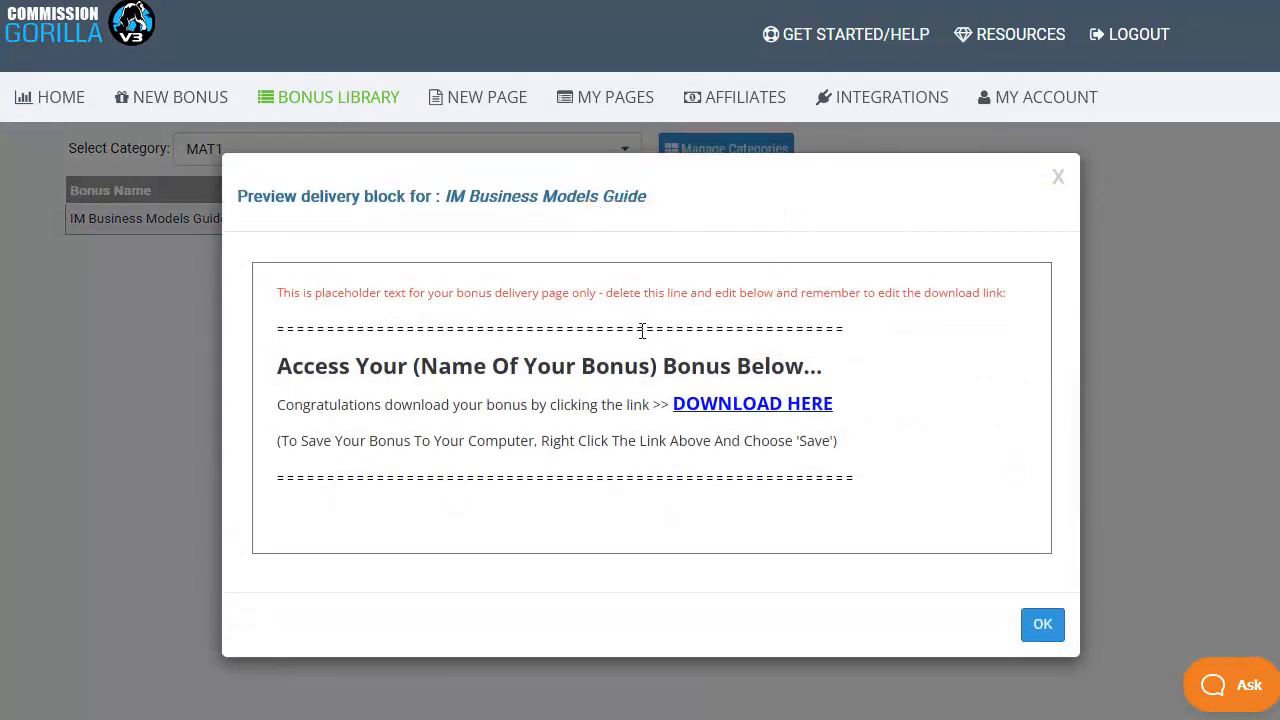
{"action": "left_click", "coordinate": [1052, 180]}
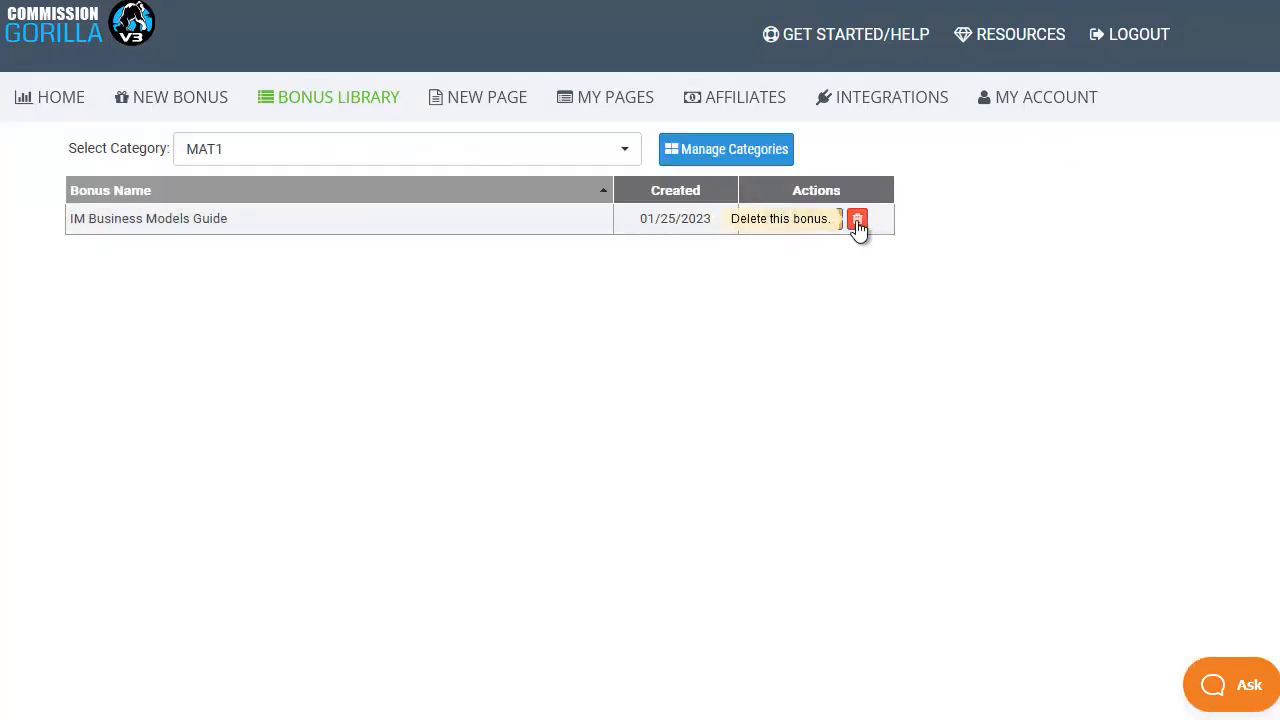
Step: Show only the Done For You V2 10 Pack bonuses in the library
{"action": "left_click", "coordinate": [400, 160]}
{"action": "left_click", "coordinate": [265, 211]}
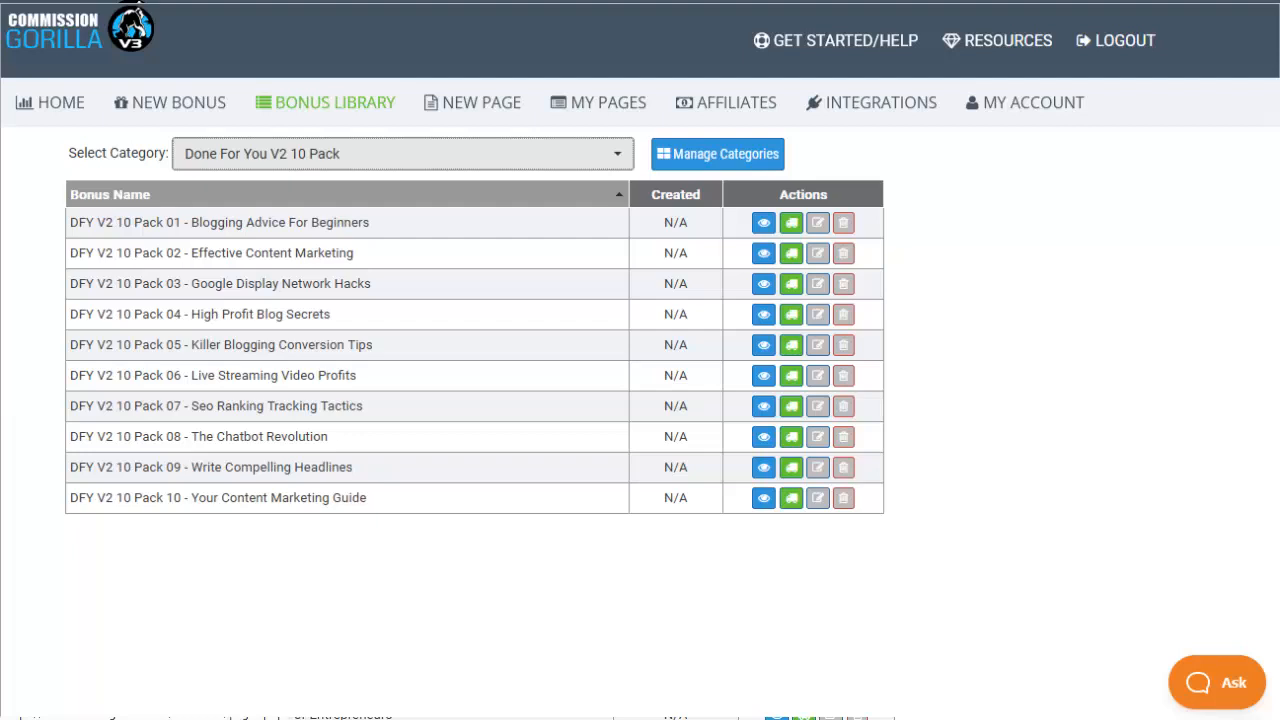
Step: From the saved pages list, preview the built-in BEST PRACTICES TEMPLATE and read through its full layout
{"action": "left_click", "coordinate": [600, 102]}
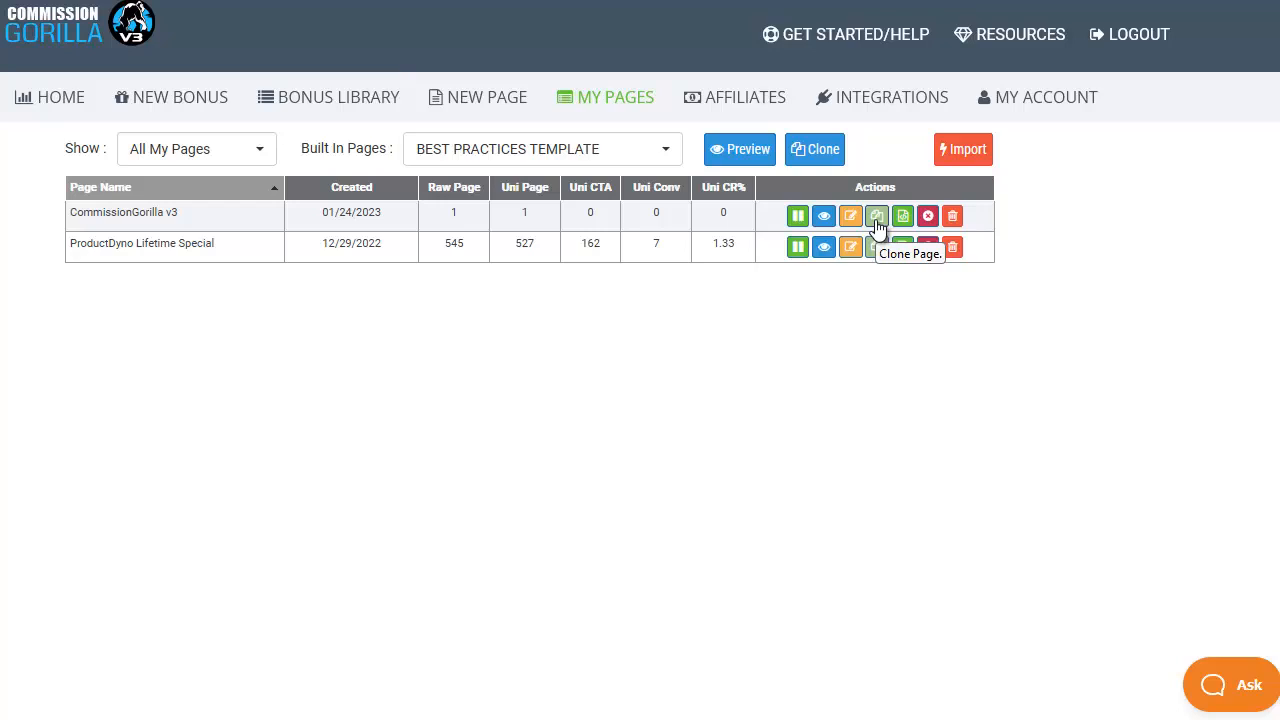
{"action": "left_click", "coordinate": [648, 157]}
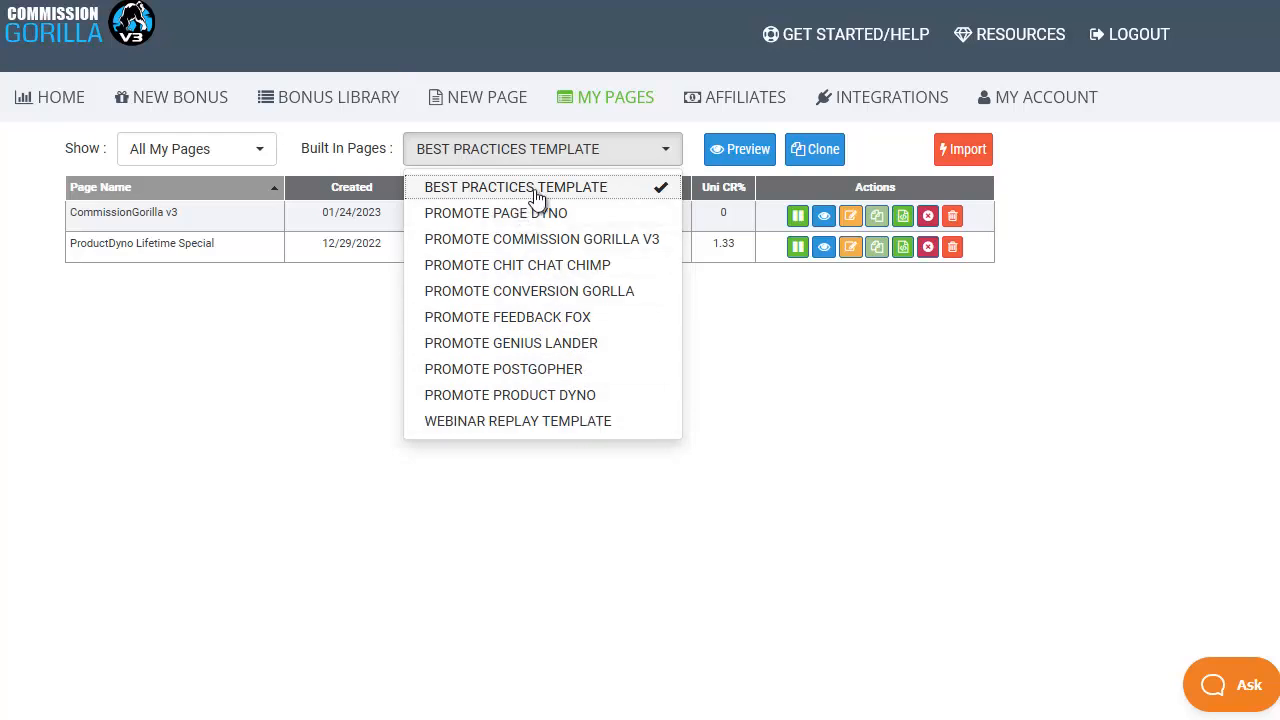
{"action": "left_click", "coordinate": [740, 149]}
{"action": "scroll", "coordinate": [1033, 341], "scroll_direction": "down", "scroll_amount": 5}
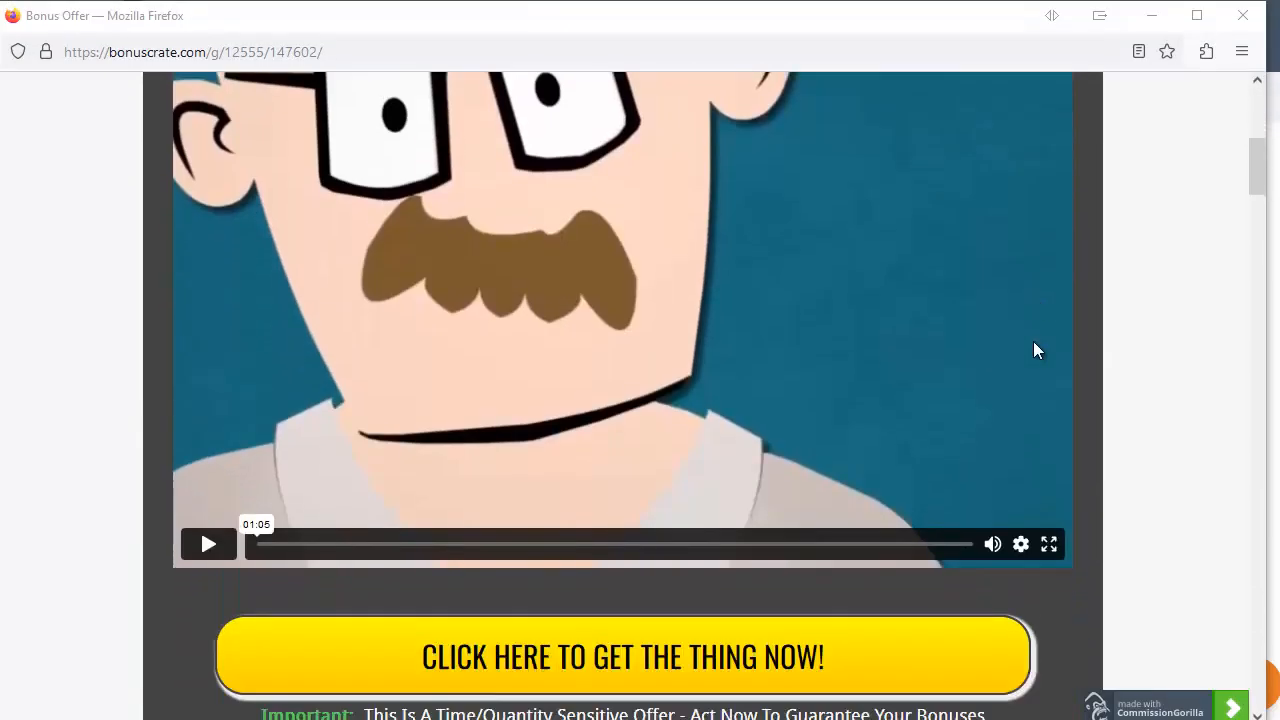
{"action": "scroll", "coordinate": [1033, 341], "scroll_direction": "down", "scroll_amount": 12}
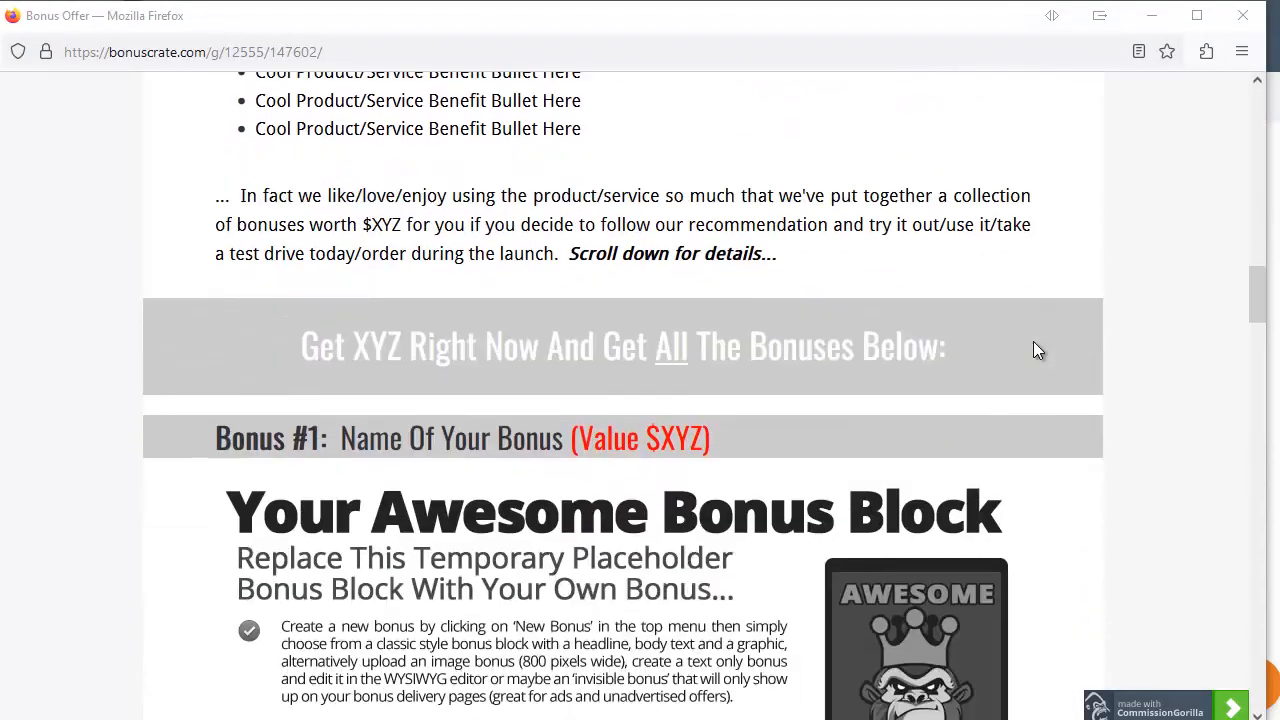
{"action": "scroll", "coordinate": [1036, 349], "scroll_direction": "down", "scroll_amount": 15}
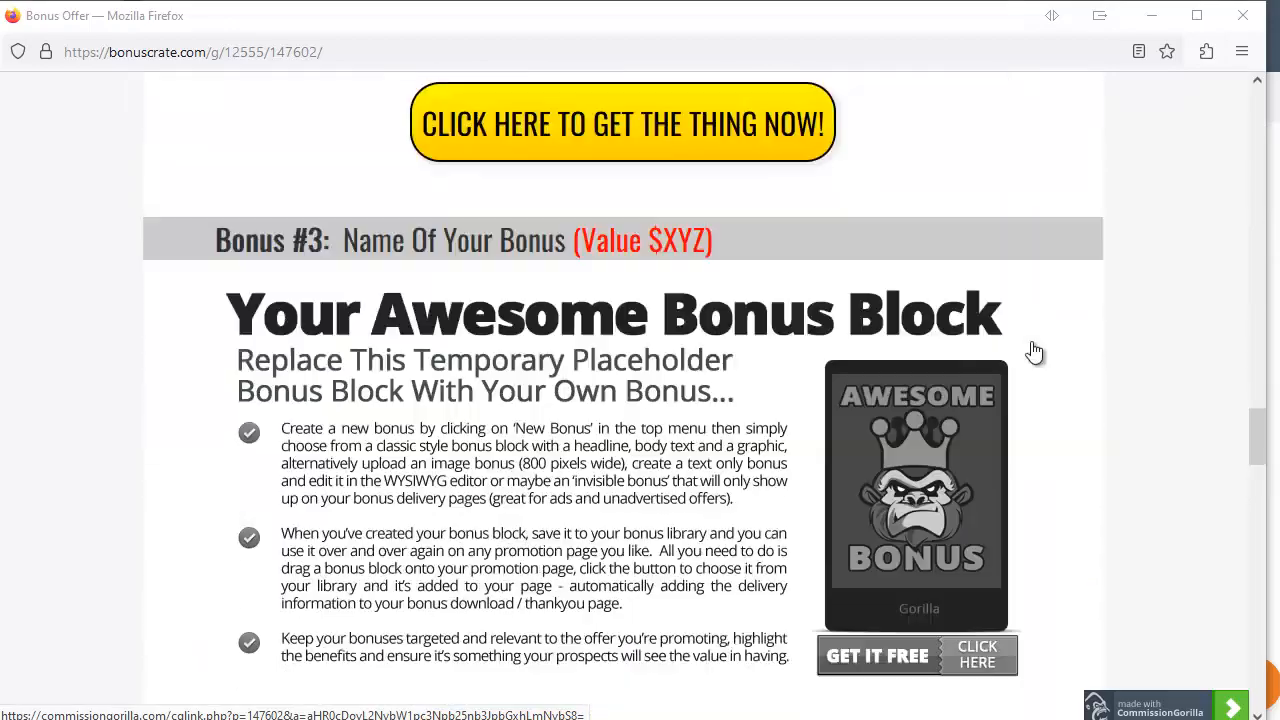
{"action": "scroll", "coordinate": [1034, 352], "scroll_direction": "down", "scroll_amount": 15}
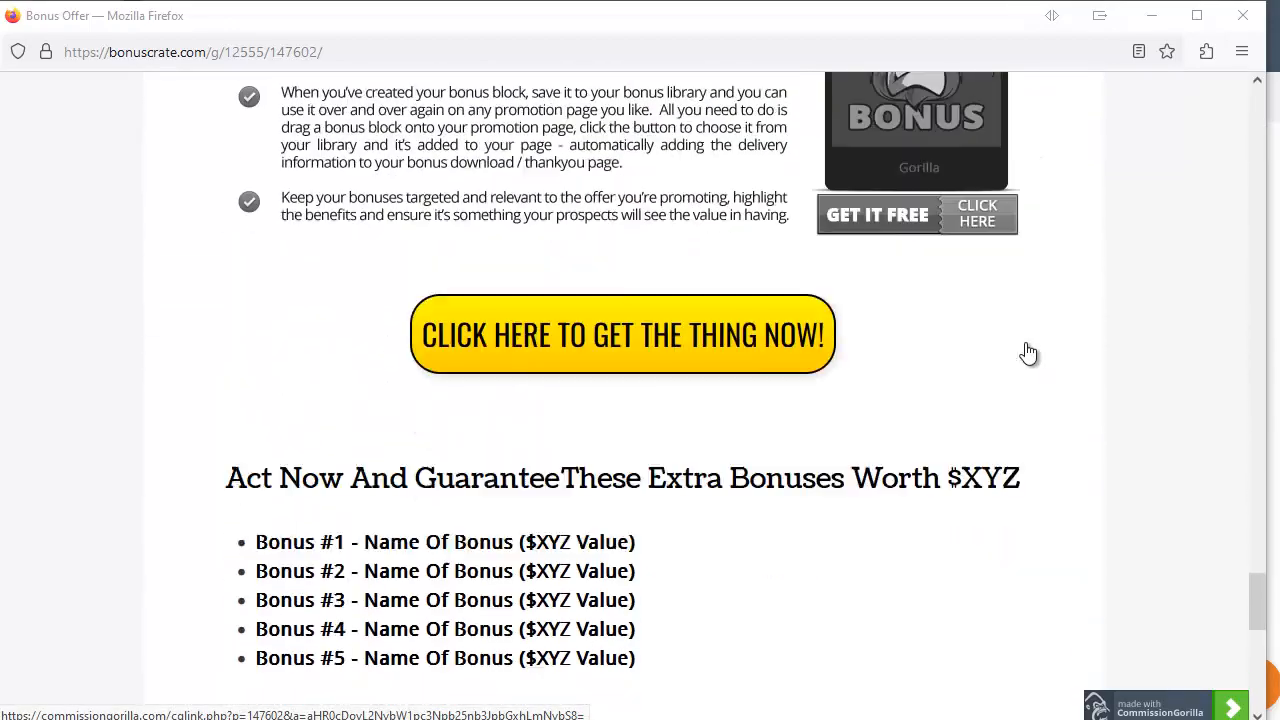
{"action": "scroll", "coordinate": [1029, 353], "scroll_direction": "down", "scroll_amount": 5}
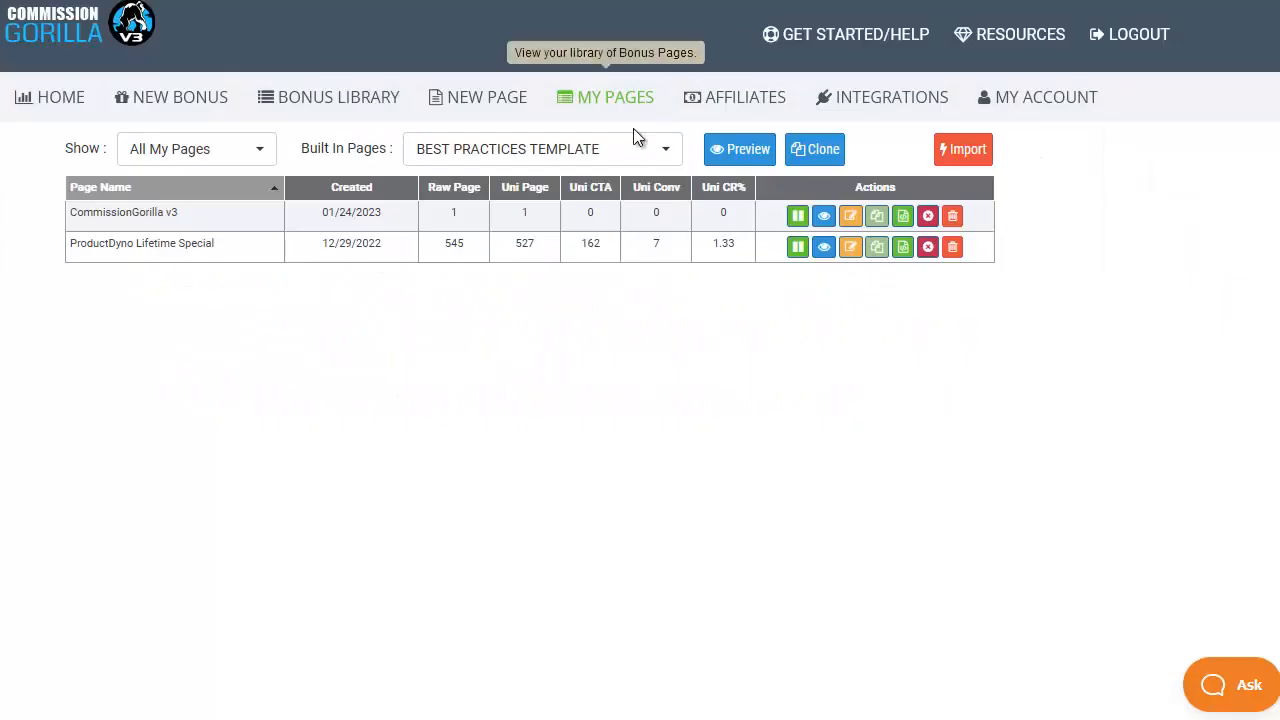
Step: Clone a Commission Gorilla V3 promotion page into the page editor and dismiss the temporary name notice
{"action": "left_click", "coordinate": [625, 152]}
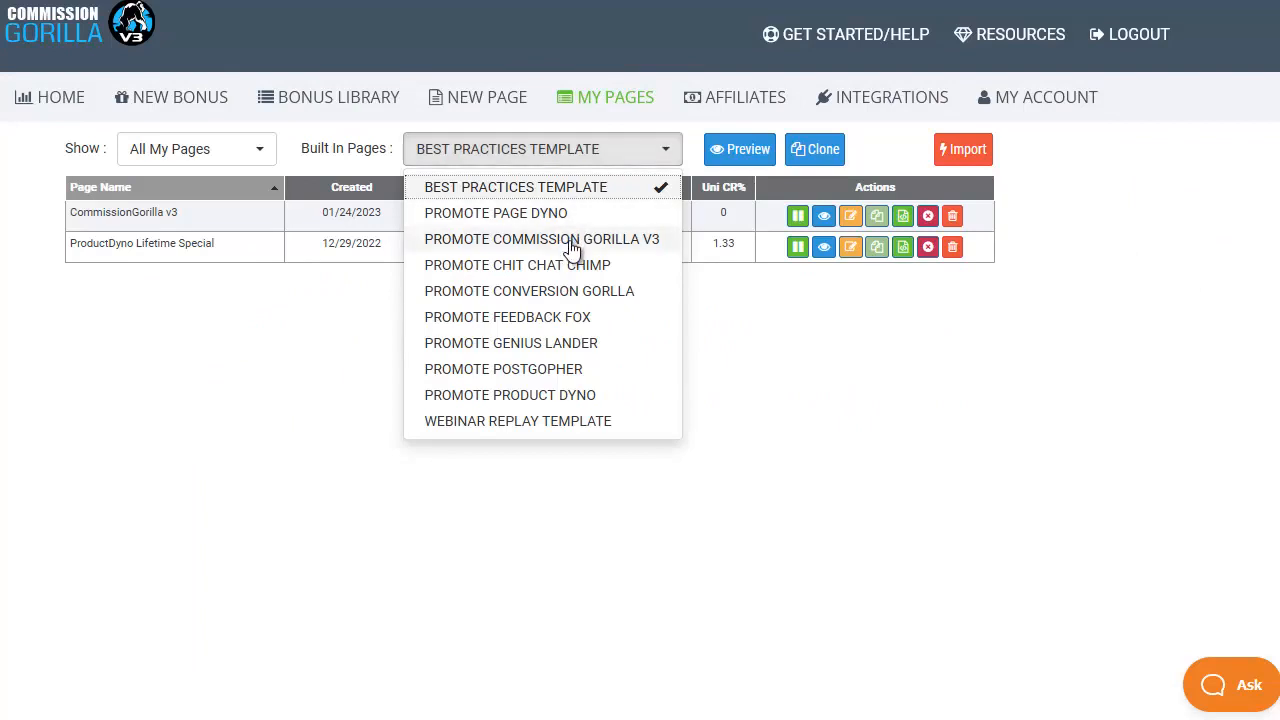
{"action": "left_click", "coordinate": [568, 238]}
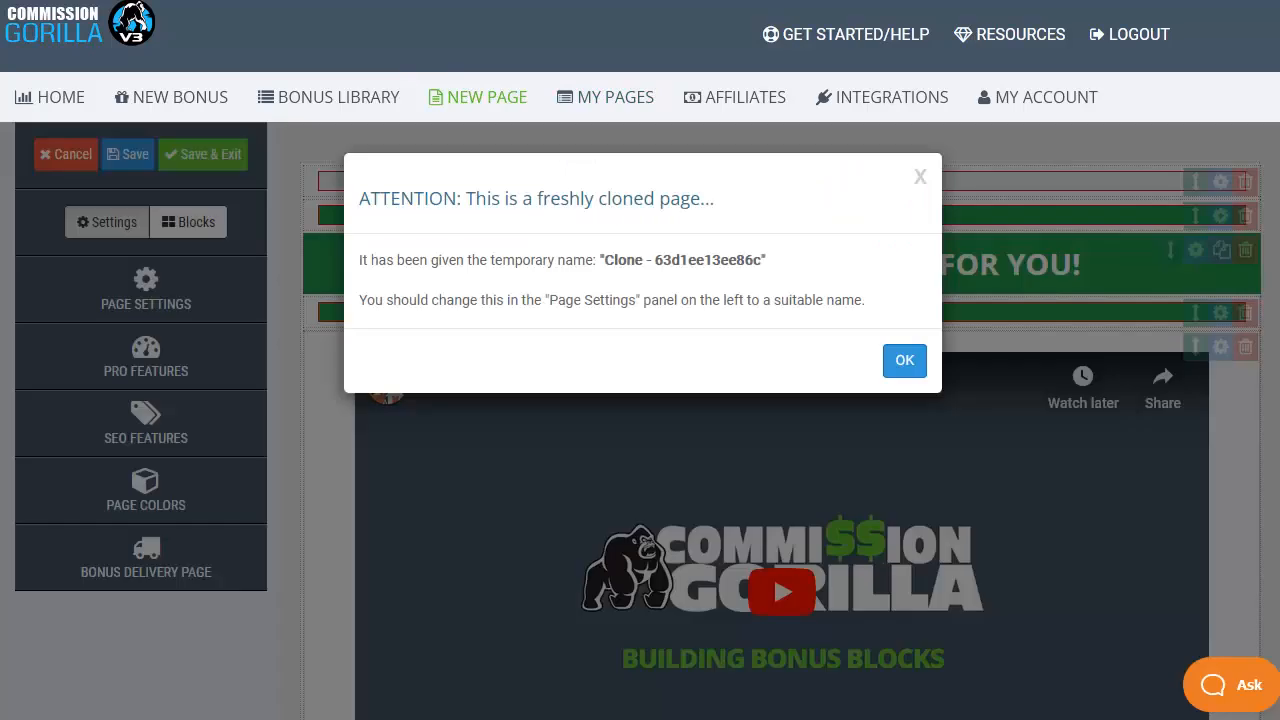
{"action": "left_click", "coordinate": [905, 363]}
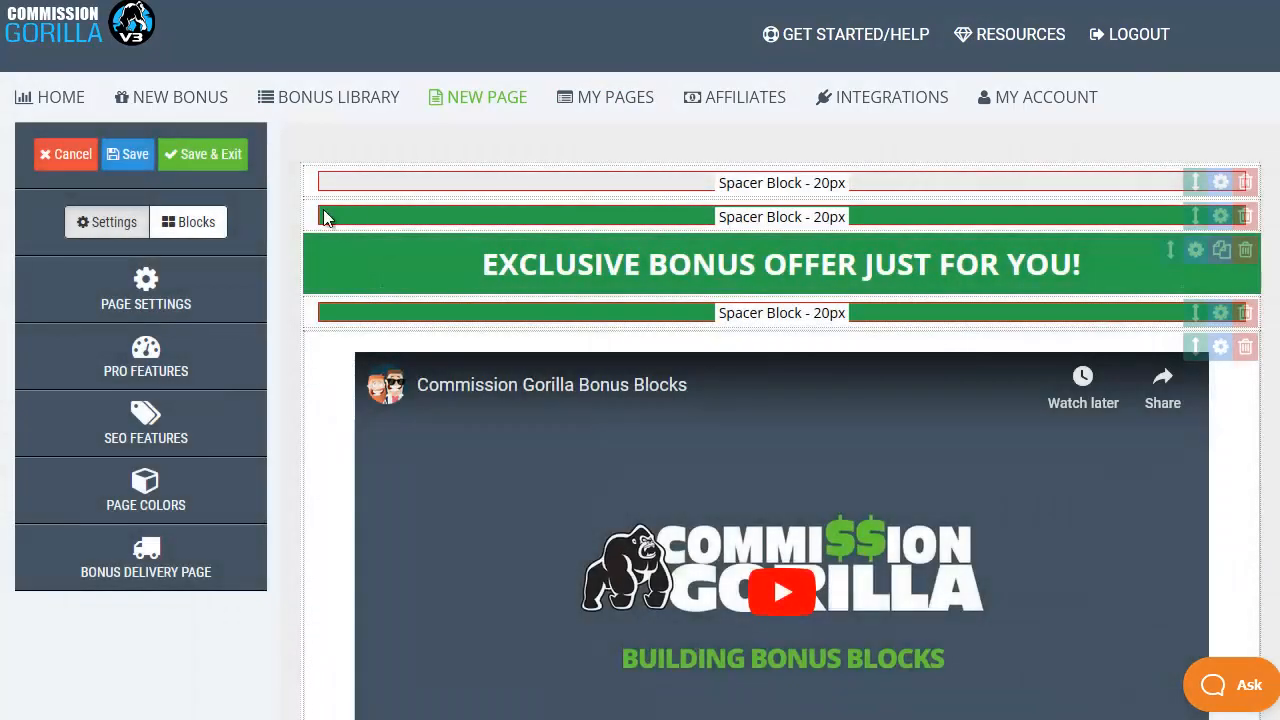
Step: Rename the cloned bonus page as CommissionGorilla NEW
{"action": "left_click", "coordinate": [103, 300]}
{"action": "left_click", "coordinate": [152, 368]}
{"action": "left_click_drag", "start_coordinate": [184, 362], "coordinate": [33, 362]}
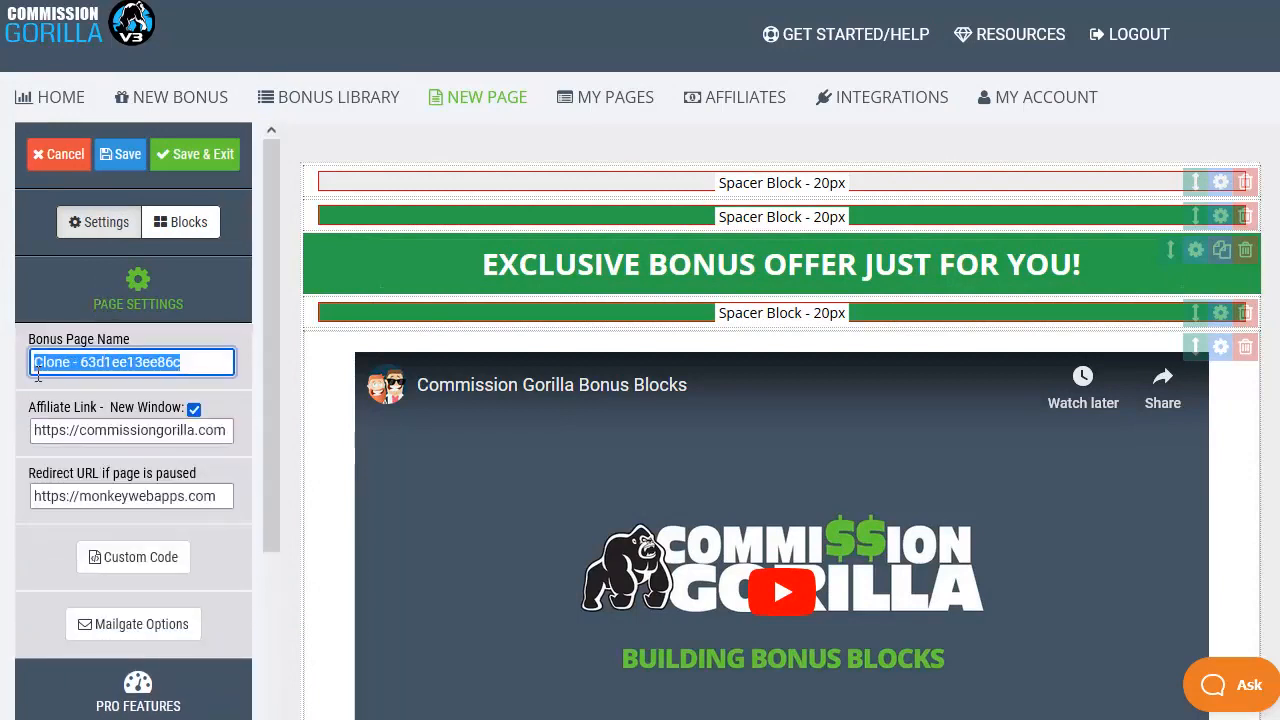
{"action": "type", "text": "CommissionGorilla NEW"}
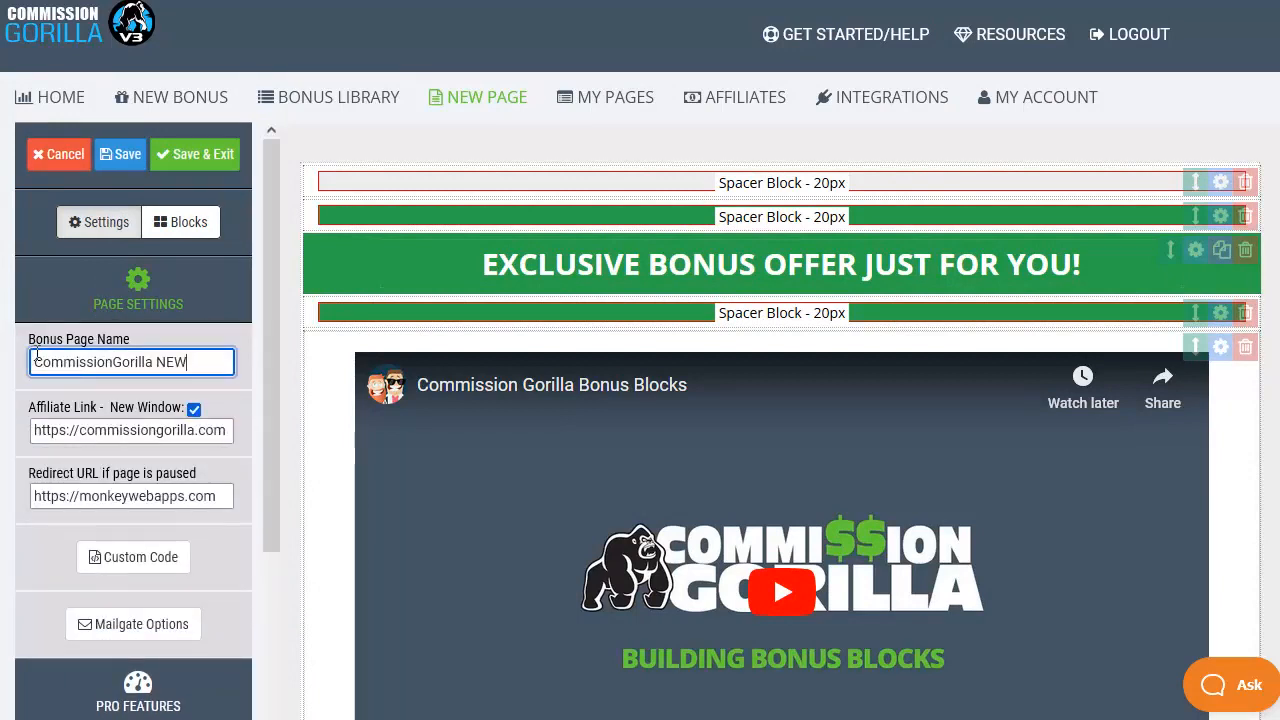
Step: Check the page's affiliate link and Mailgate options, leave them as they are, and collapse the page settings
{"action": "left_click_drag", "start_coordinate": [38, 430], "coordinate": [260, 447]}
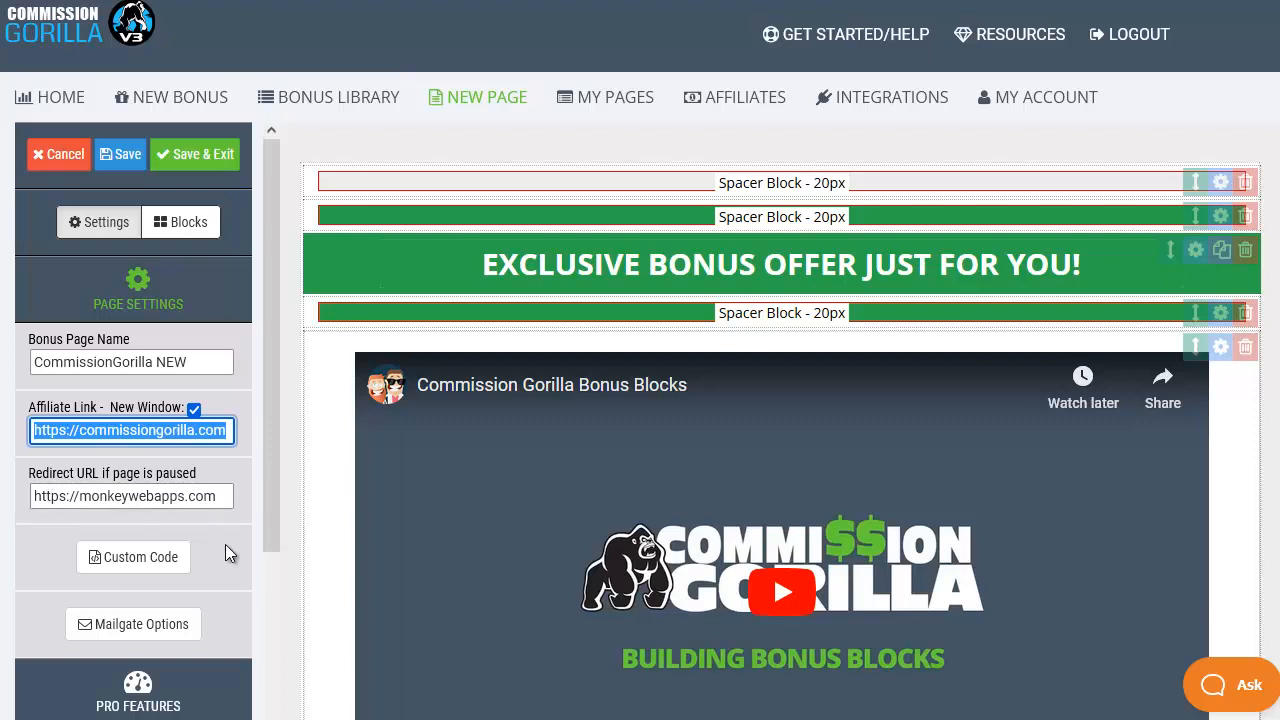
{"action": "left_click", "coordinate": [155, 623]}
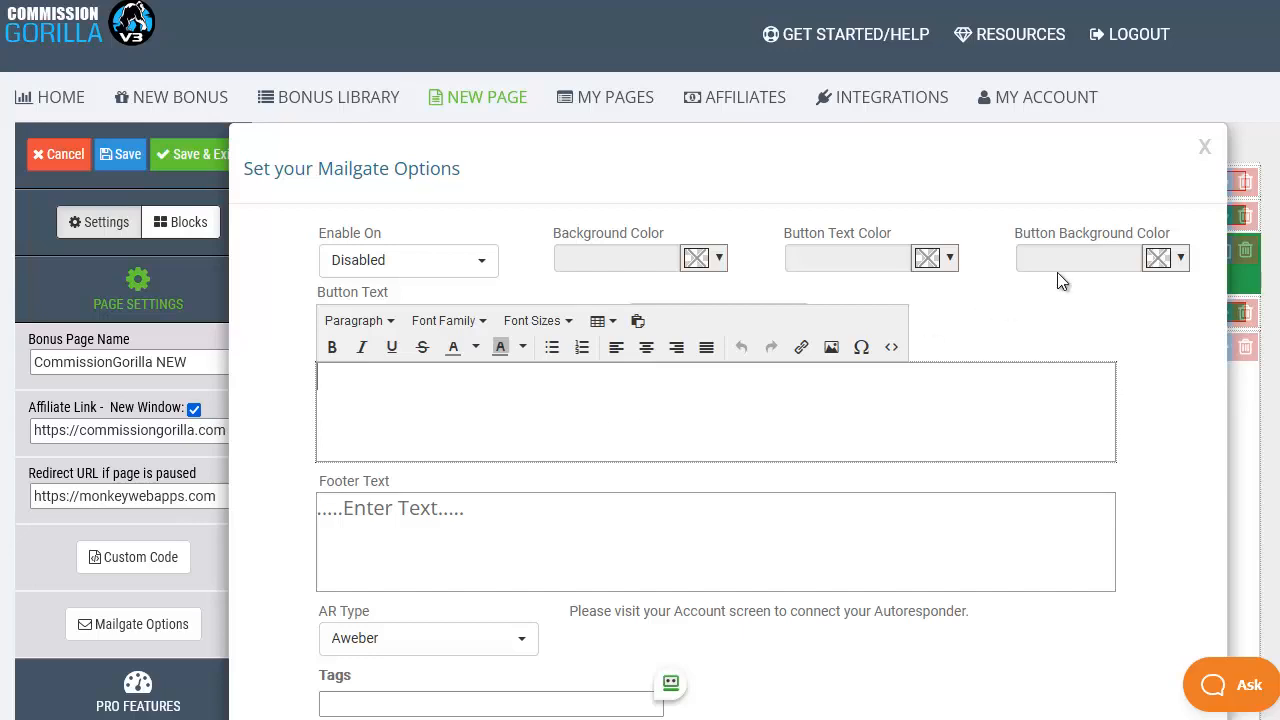
{"action": "left_click", "coordinate": [1206, 150]}
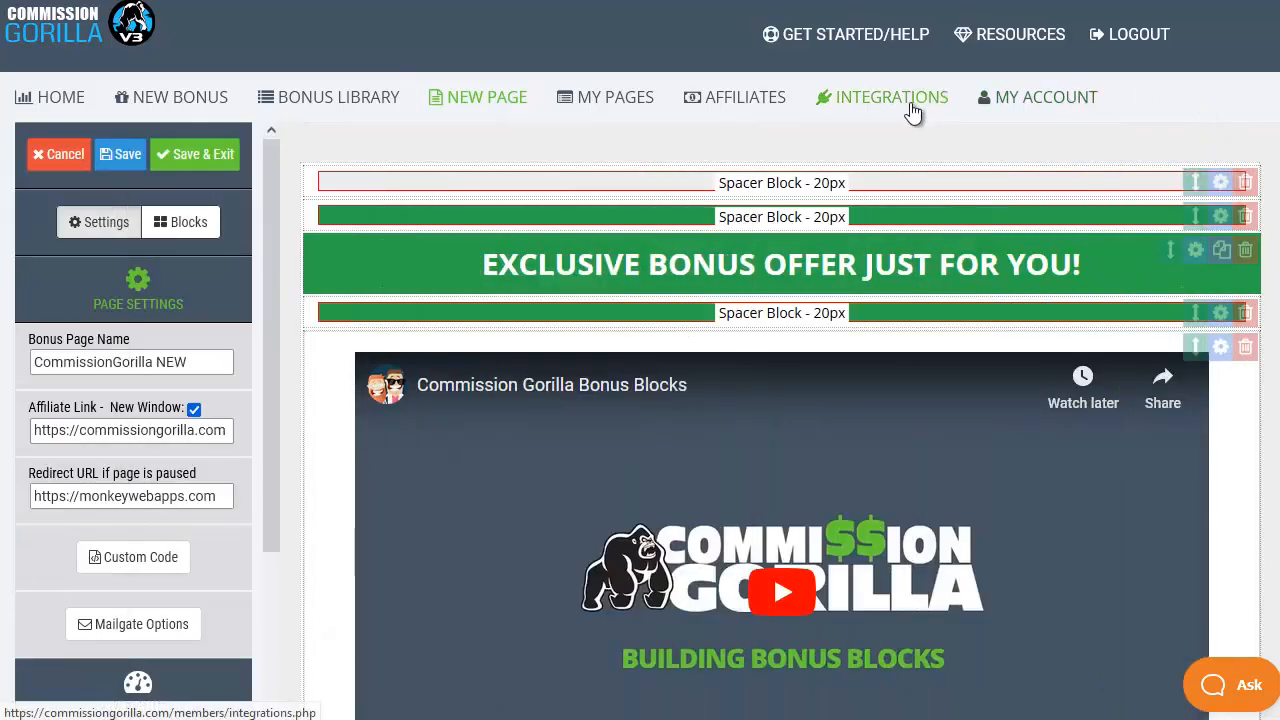
{"action": "left_click", "coordinate": [101, 290]}
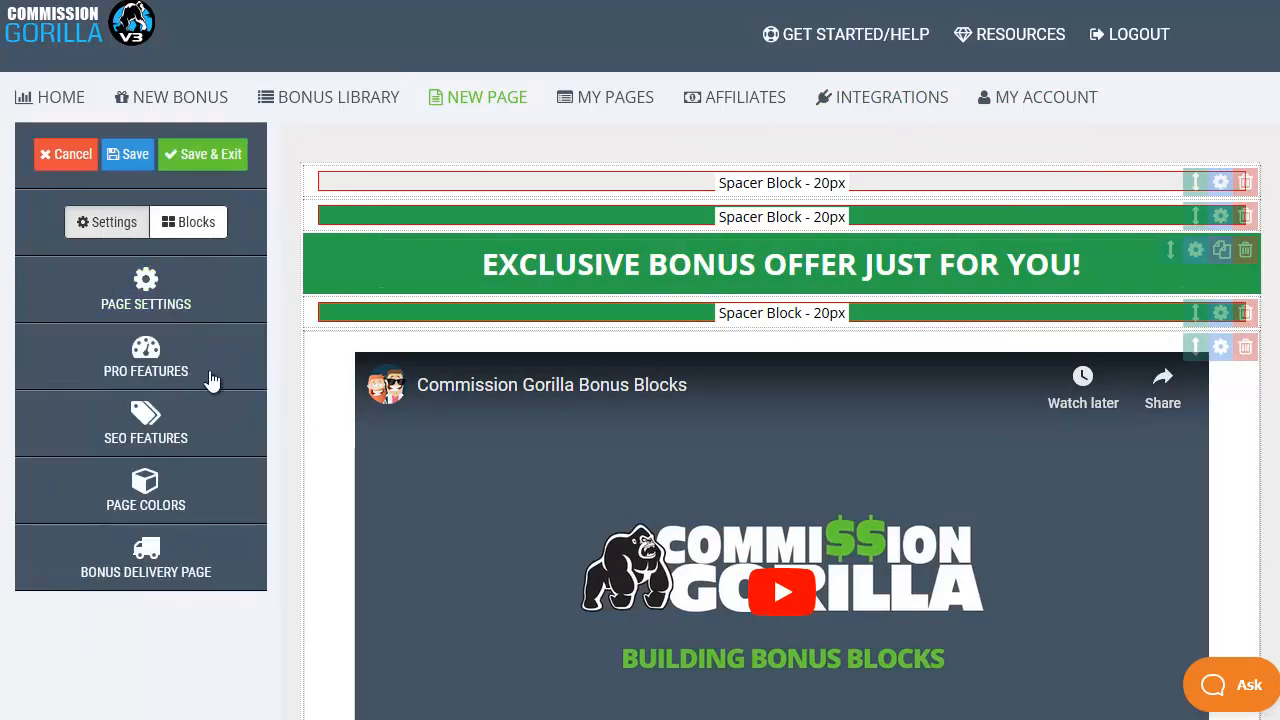
Step: Review the page's SEO features, page colors and bonus delivery page settings
{"action": "left_click", "coordinate": [215, 440]}
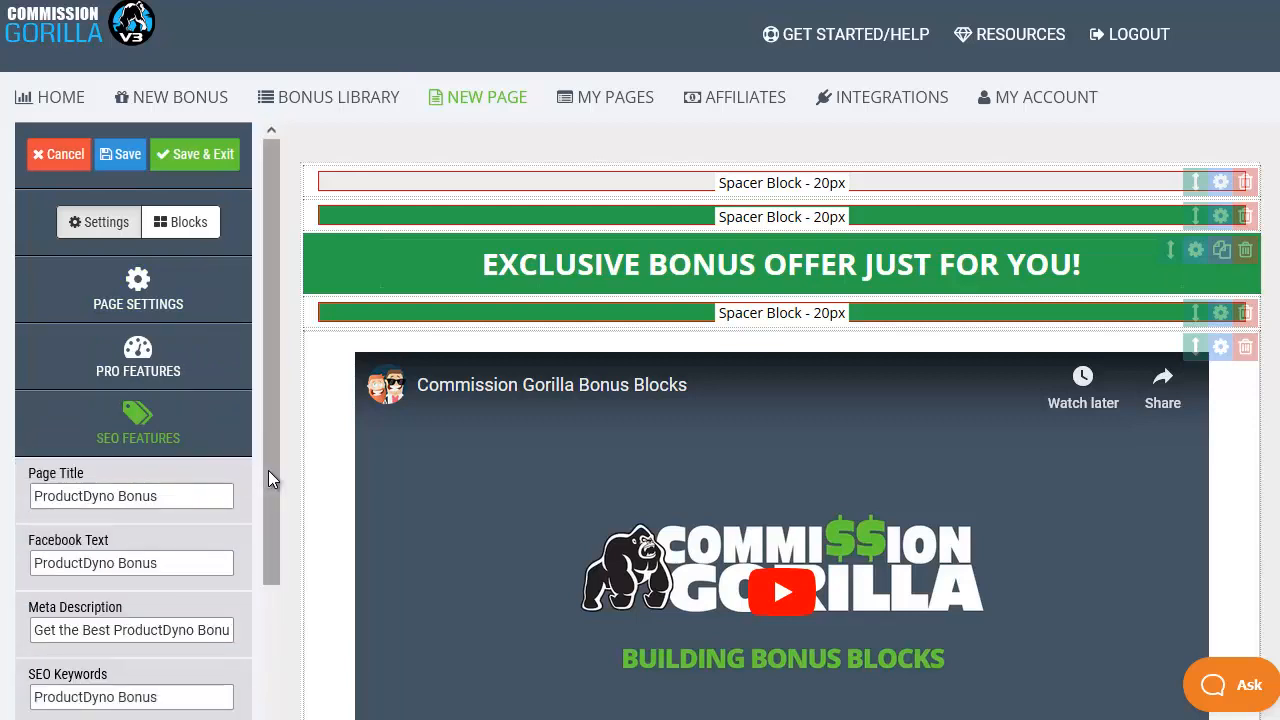
{"action": "left_click_drag", "start_coordinate": [268, 470], "coordinate": [277, 620]}
{"action": "left_click", "coordinate": [188, 569]}
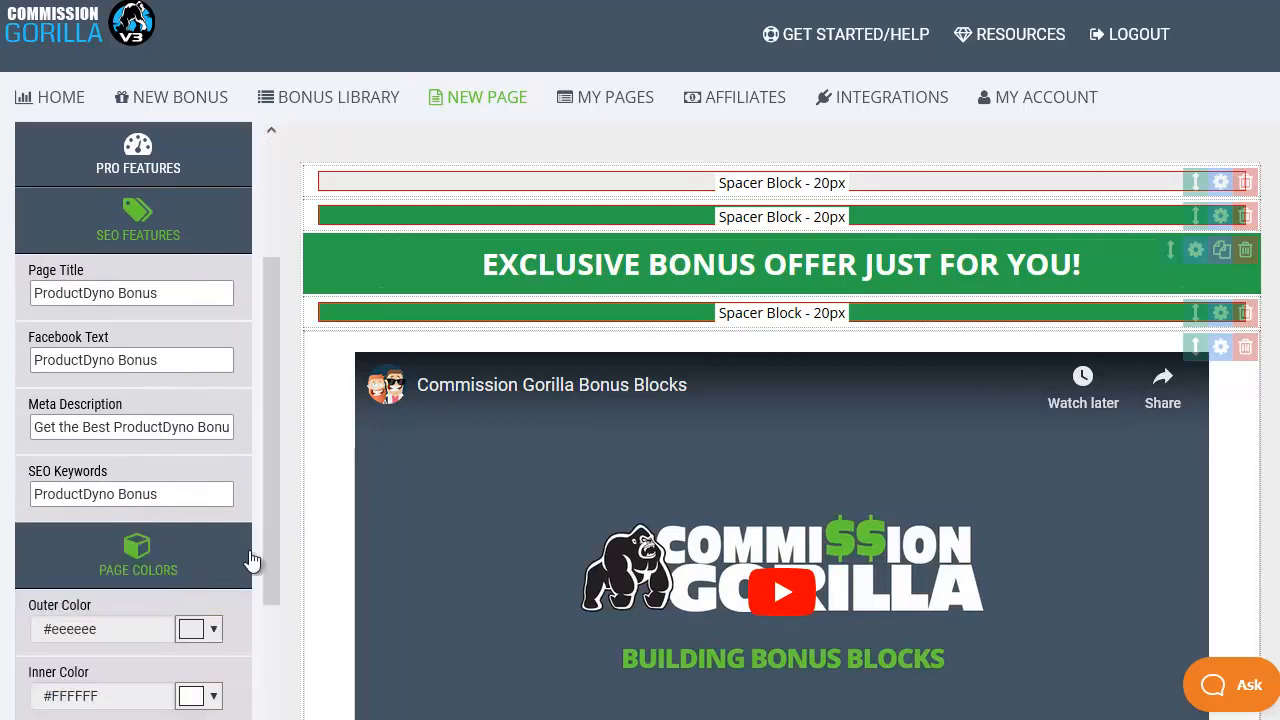
{"action": "scroll", "coordinate": [231, 586], "scroll_direction": "down", "scroll_amount": 2}
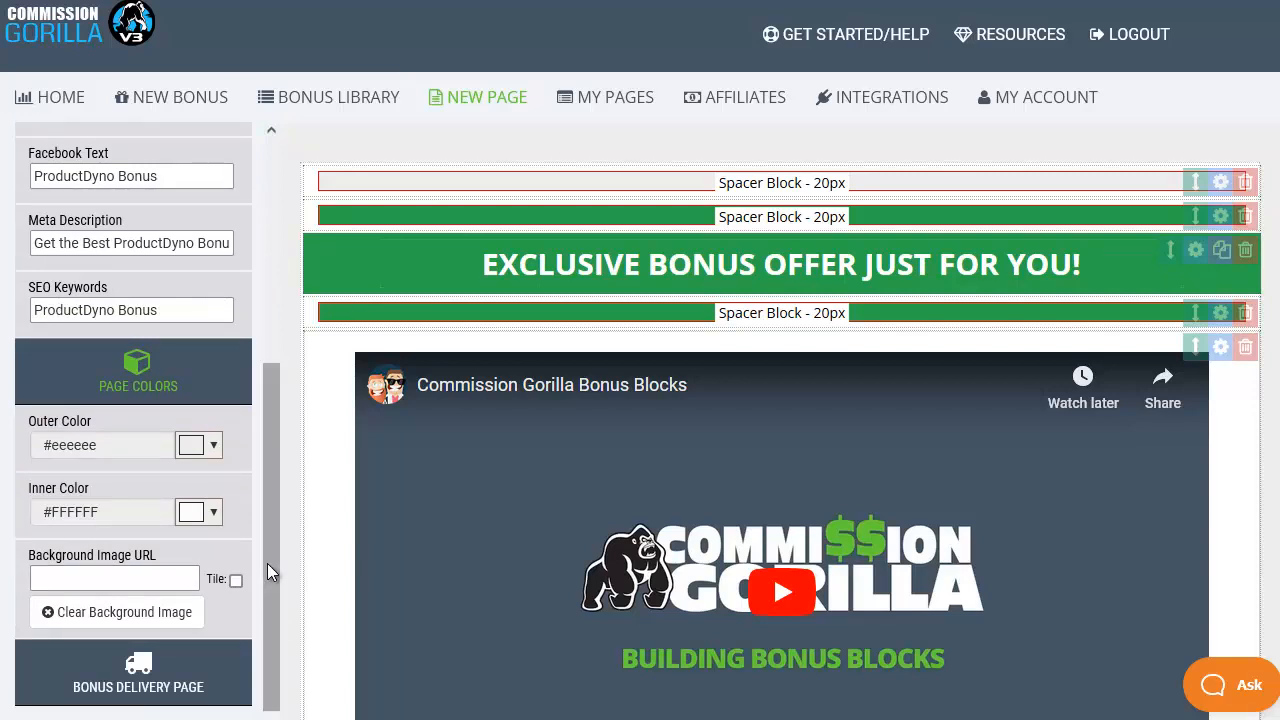
{"action": "left_click", "coordinate": [196, 677]}
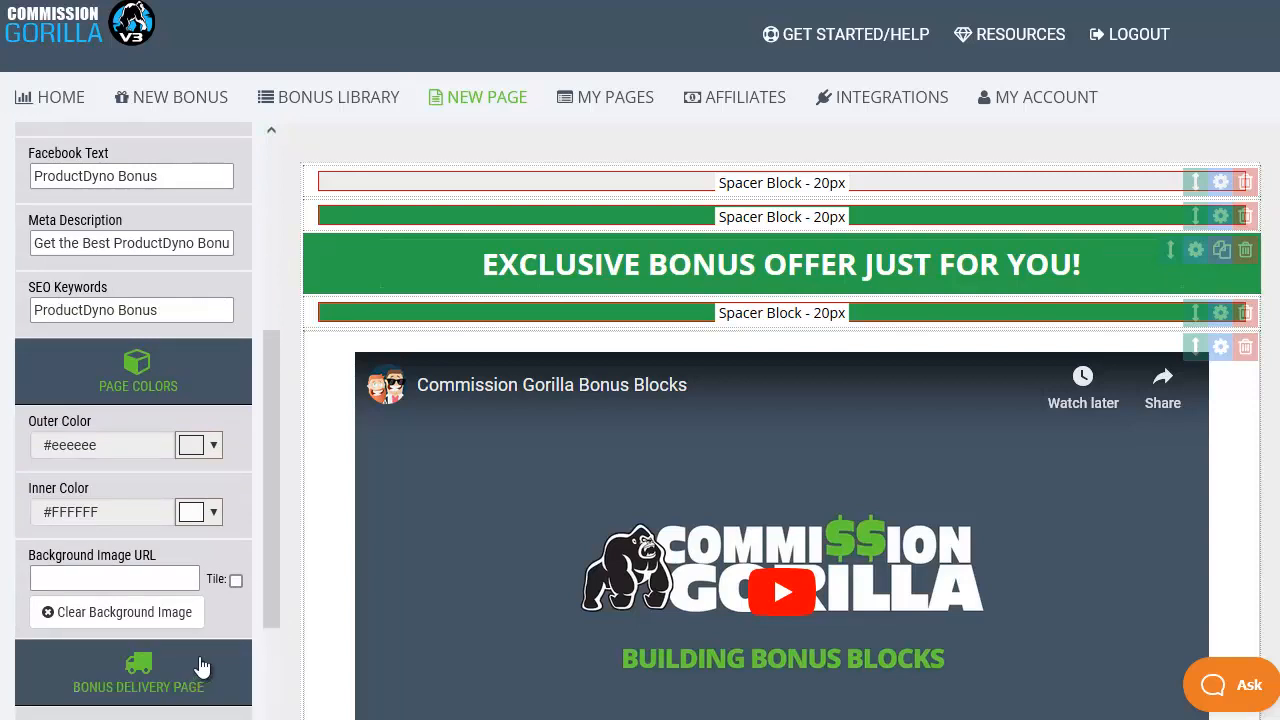
{"action": "scroll", "coordinate": [201, 626], "scroll_direction": "down", "scroll_amount": 3}
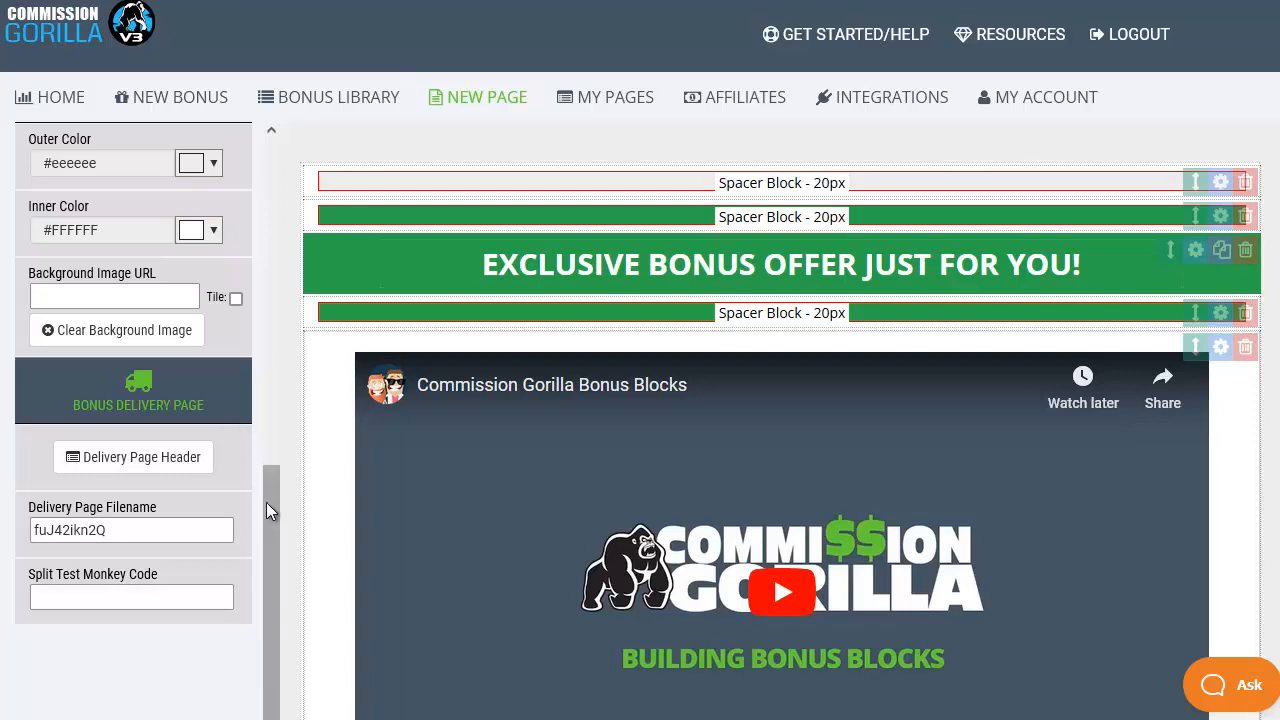
{"action": "scroll", "coordinate": [266, 502], "scroll_direction": "up", "scroll_amount": 3}
{"action": "scroll", "coordinate": [280, 302], "scroll_direction": "up", "scroll_amount": 5}
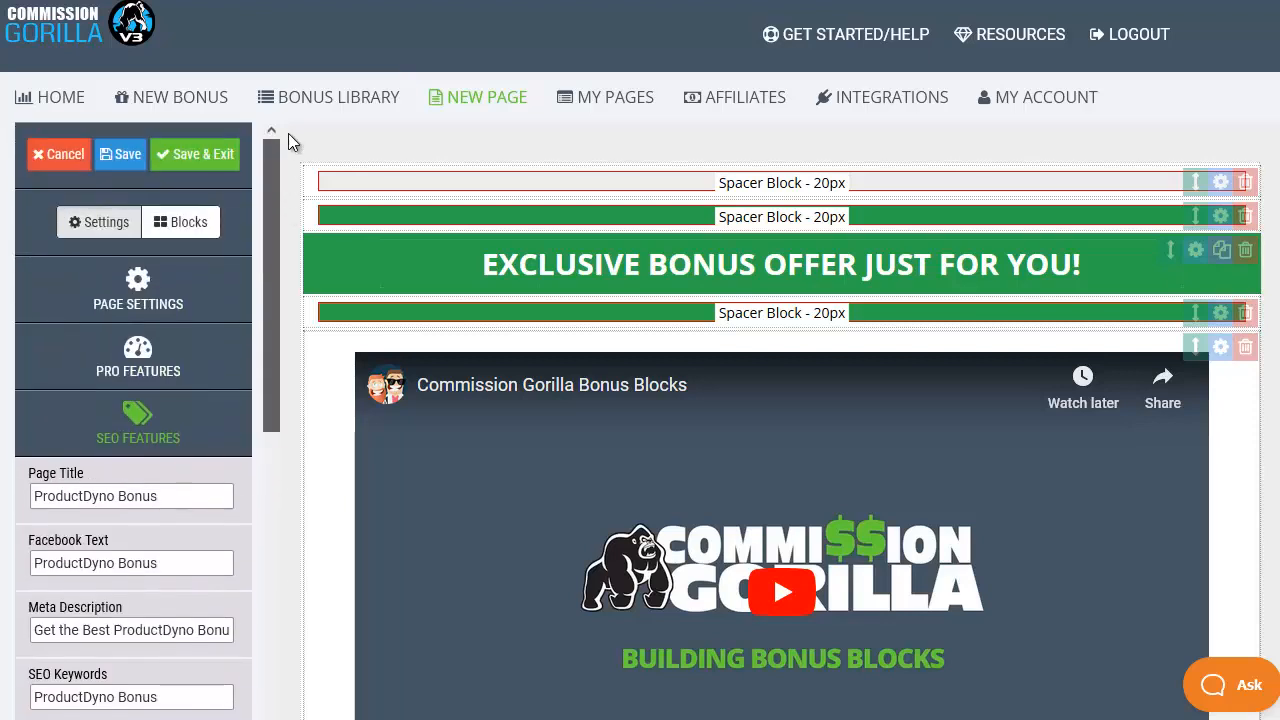
Step: Display the available content blocks, and open the green banner text and the "Commission Gorilla Lifetime" headline for editing
{"action": "left_click", "coordinate": [200, 226]}
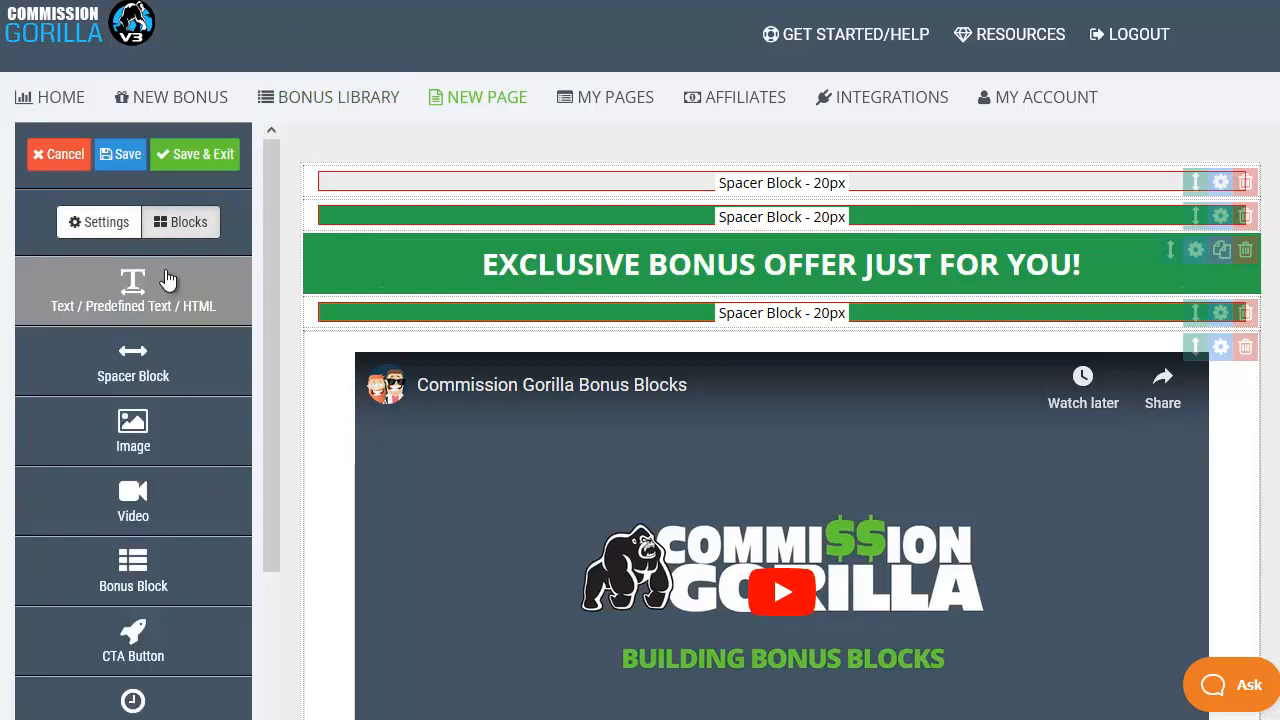
{"action": "left_click", "coordinate": [449, 259]}
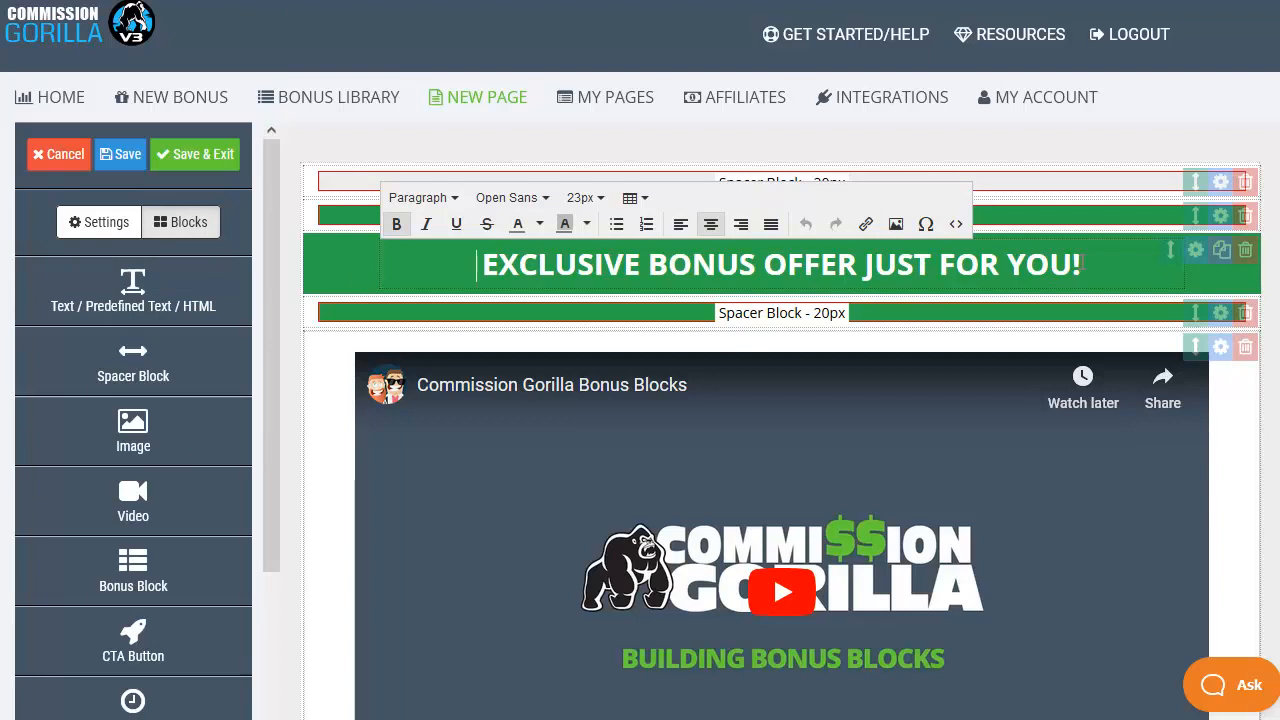
{"action": "scroll", "coordinate": [1075, 300], "scroll_direction": "down", "scroll_amount": 4}
{"action": "left_click", "coordinate": [926, 526]}
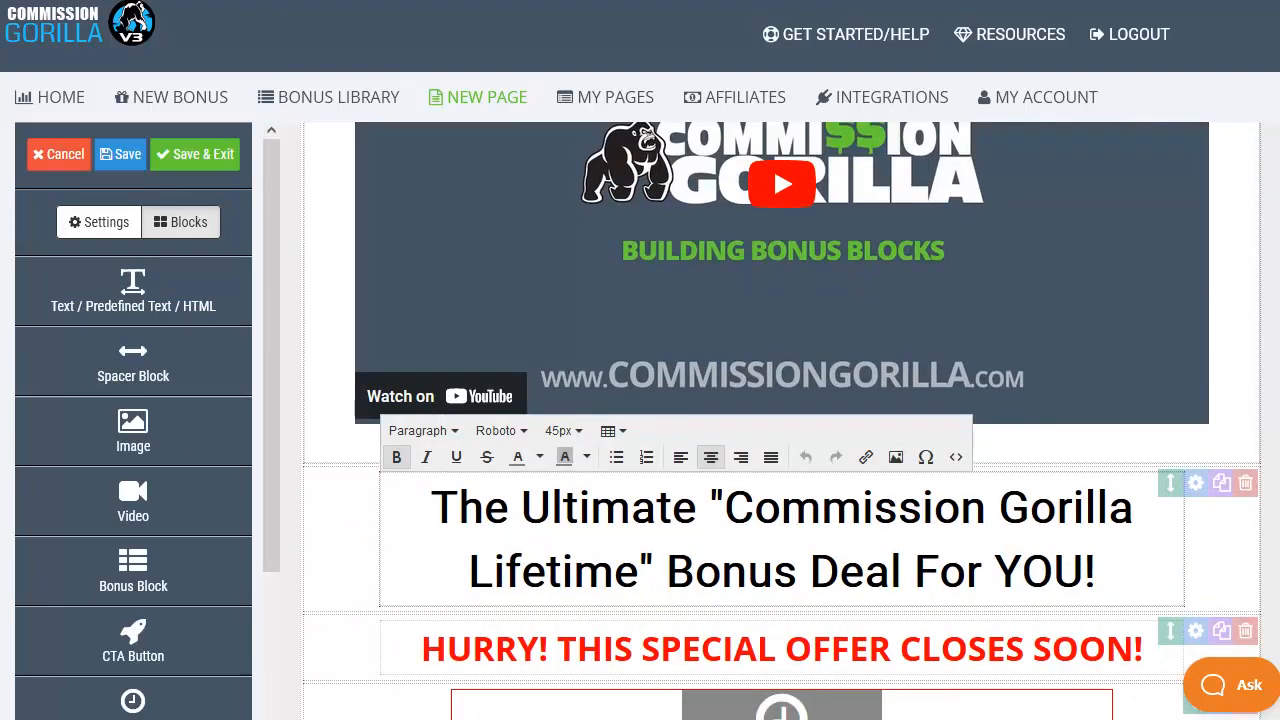
Step: Leave the headline text unchanged and replace the bonus under BONUS #1 with DFY MONTHLY 07A - Checkout Lane Cha Chin
{"action": "left_click", "coordinate": [307, 370]}
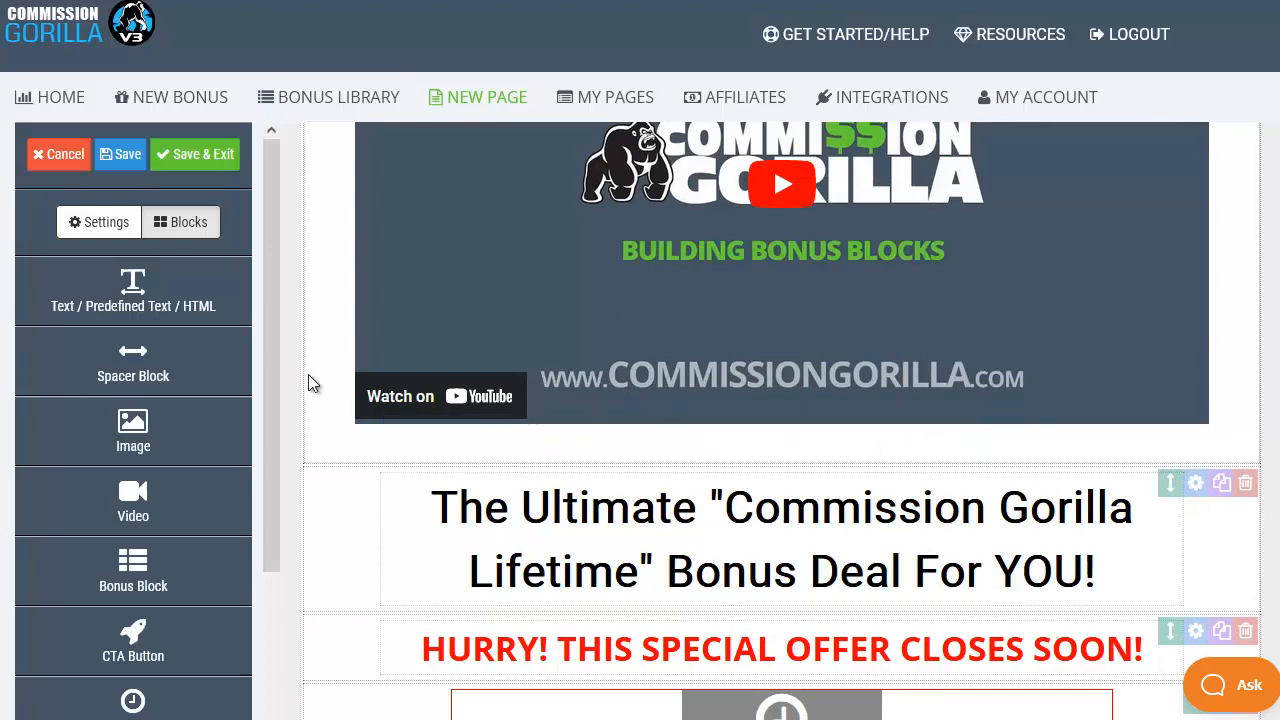
{"action": "scroll", "coordinate": [308, 374], "scroll_direction": "up", "scroll_amount": 4}
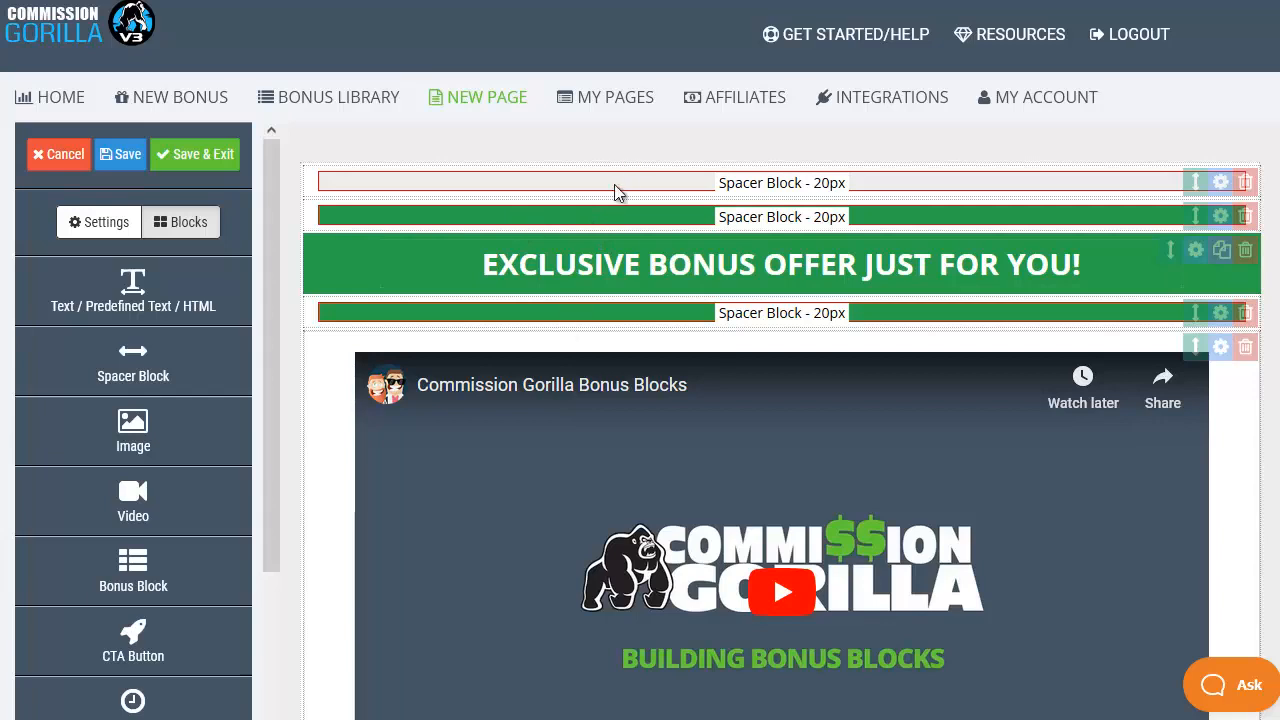
{"action": "scroll", "coordinate": [351, 486], "scroll_direction": "down", "scroll_amount": 2}
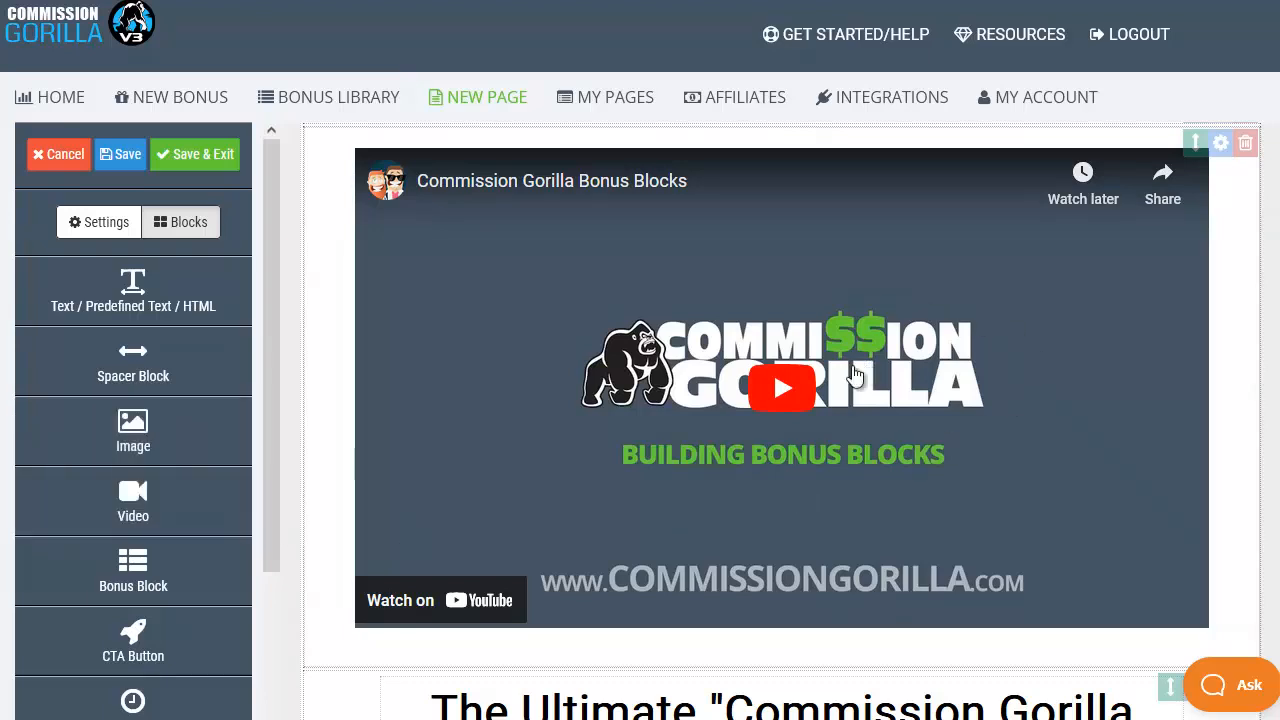
{"action": "scroll", "coordinate": [194, 521], "scroll_direction": "down", "scroll_amount": 1}
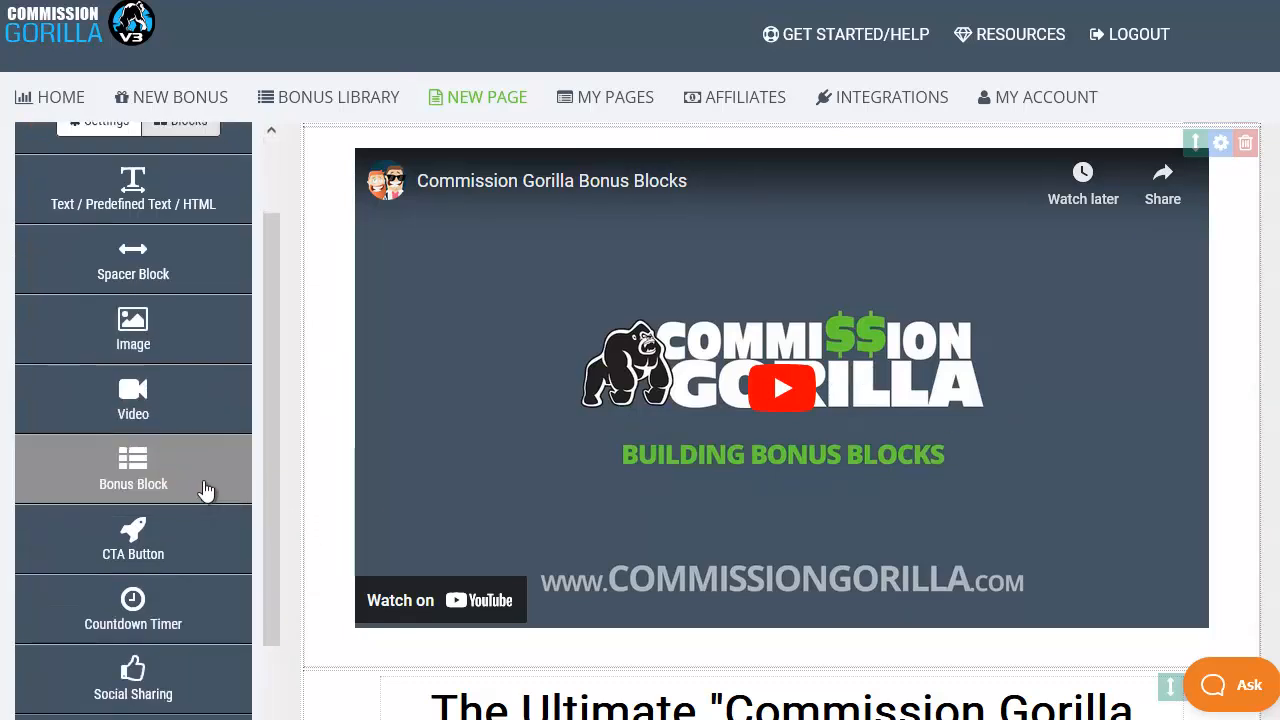
{"action": "scroll", "coordinate": [312, 463], "scroll_direction": "down", "scroll_amount": 8}
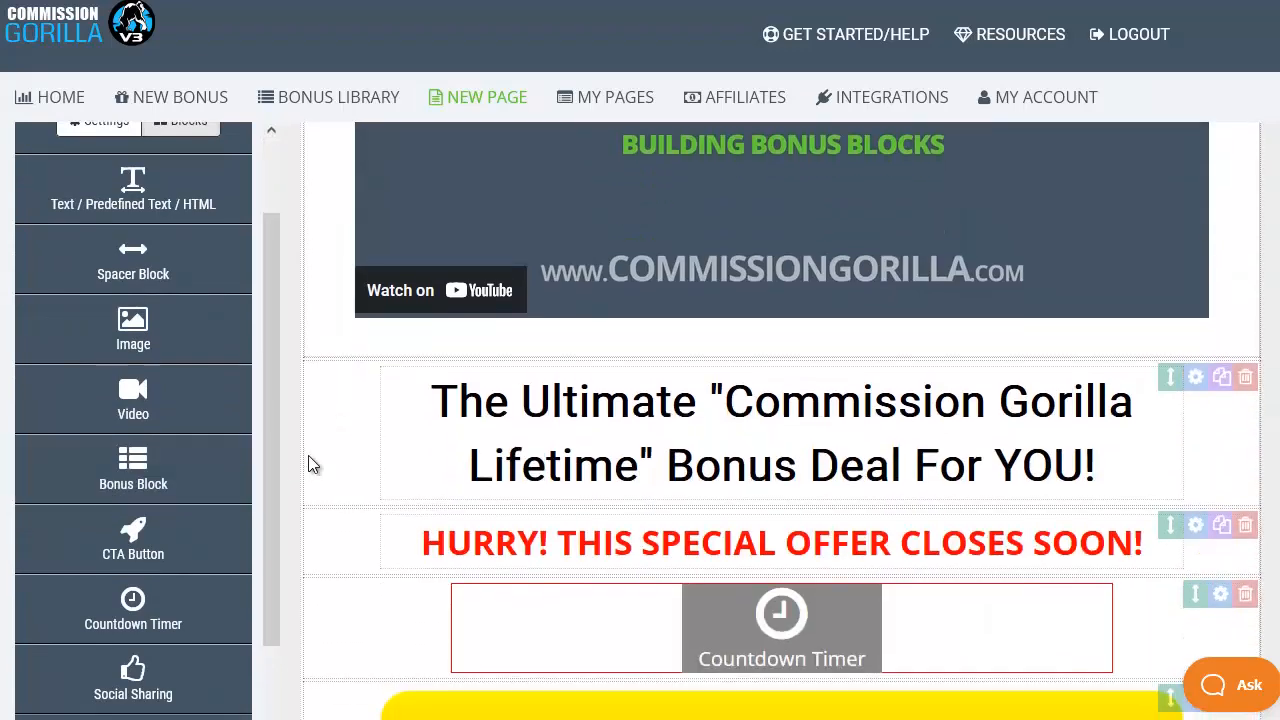
{"action": "scroll", "coordinate": [309, 455], "scroll_direction": "down", "scroll_amount": 1}
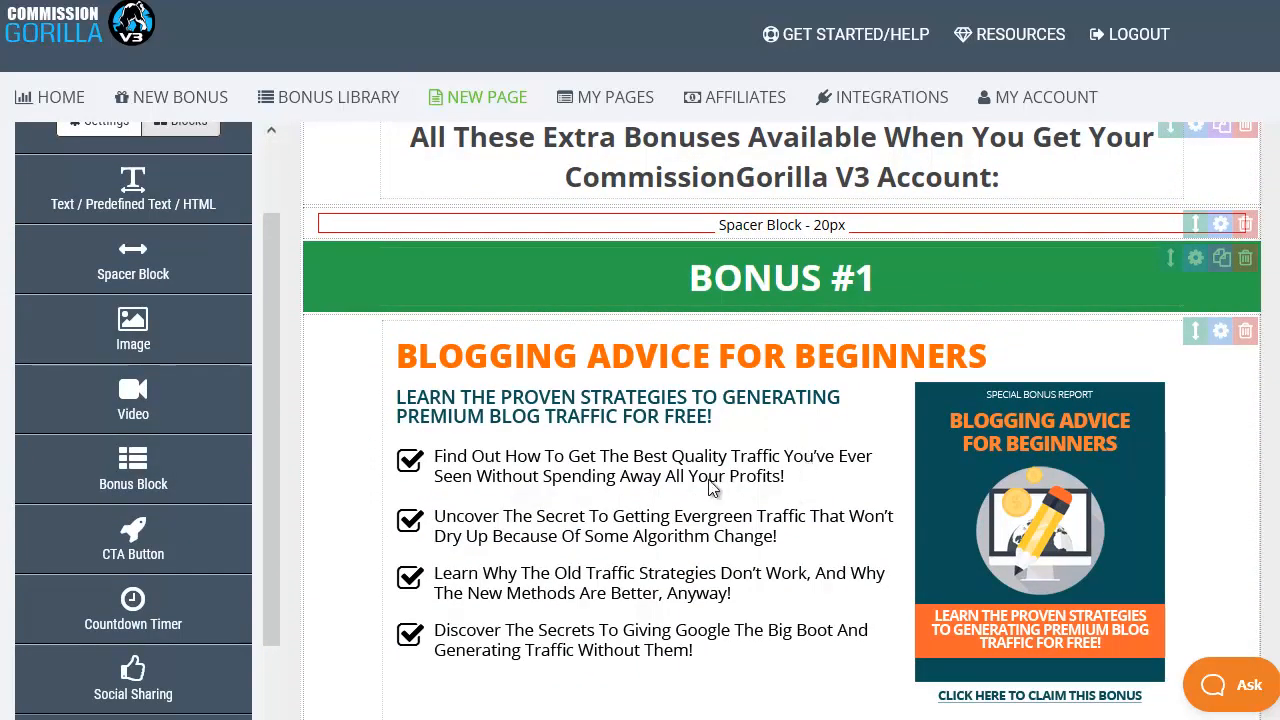
{"action": "left_click", "coordinate": [757, 518]}
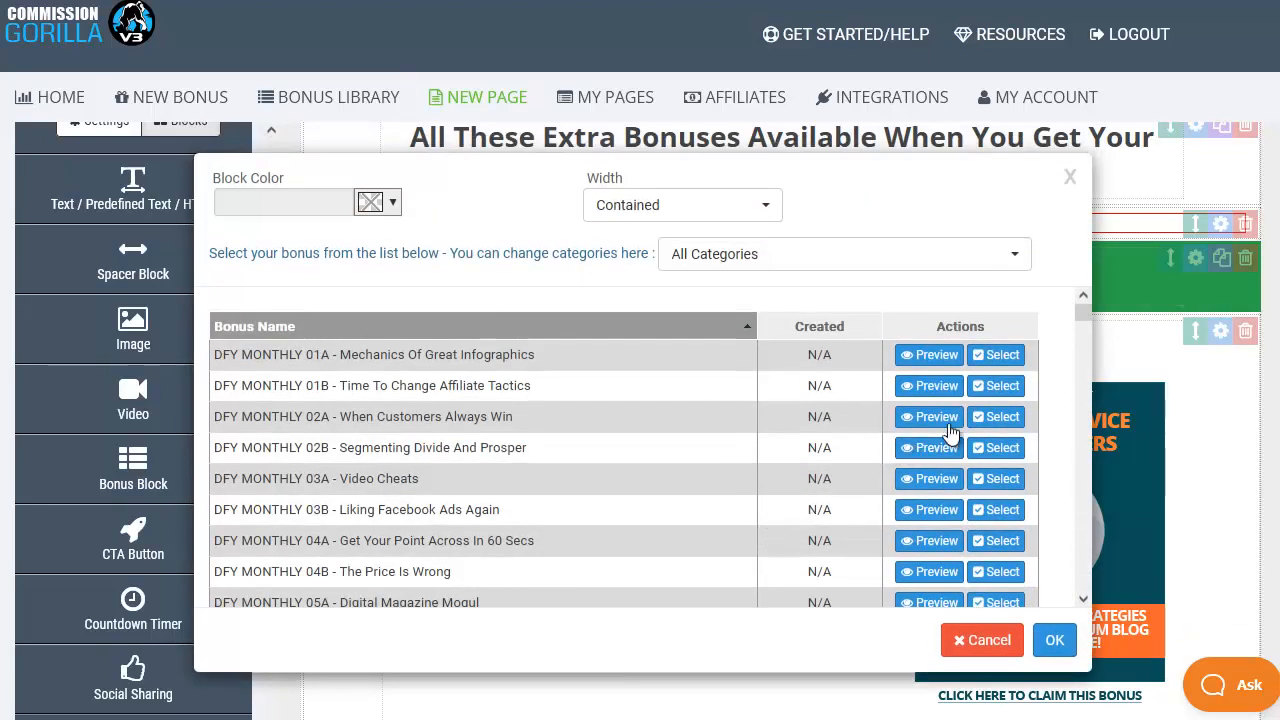
{"action": "left_click_drag", "start_coordinate": [1081, 314], "coordinate": [1081, 330]}
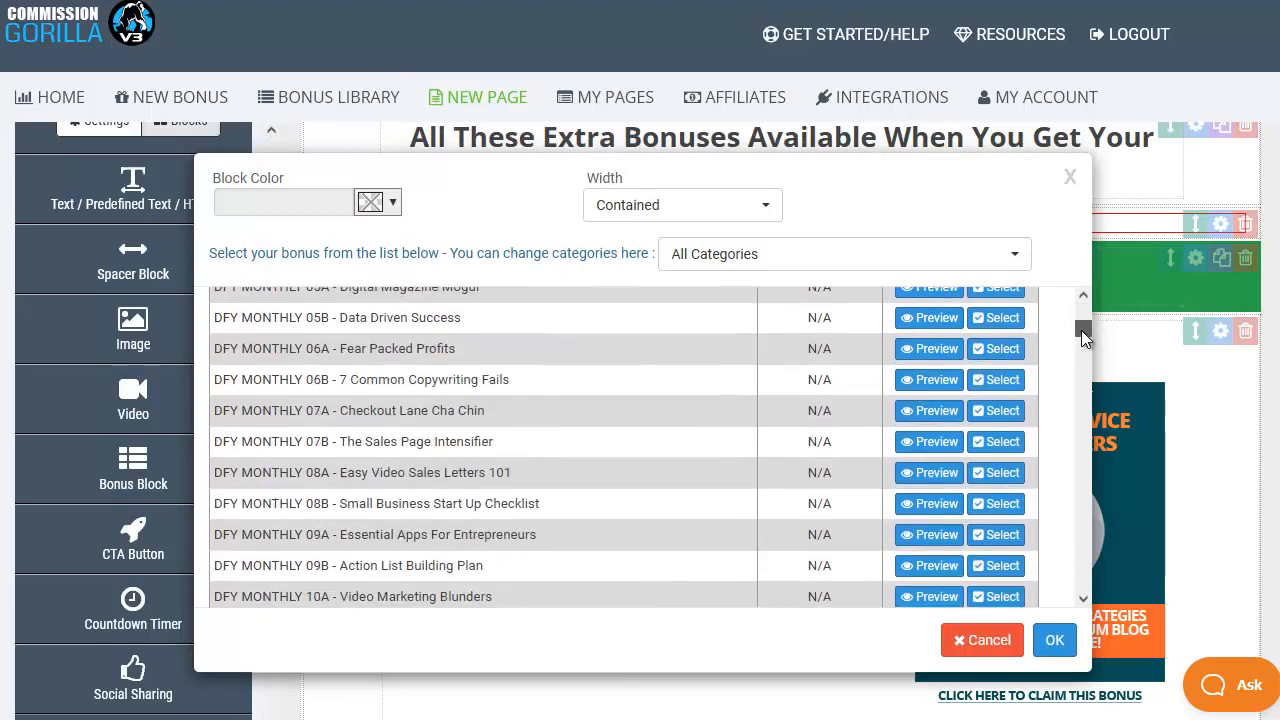
{"action": "left_click", "coordinate": [1000, 411]}
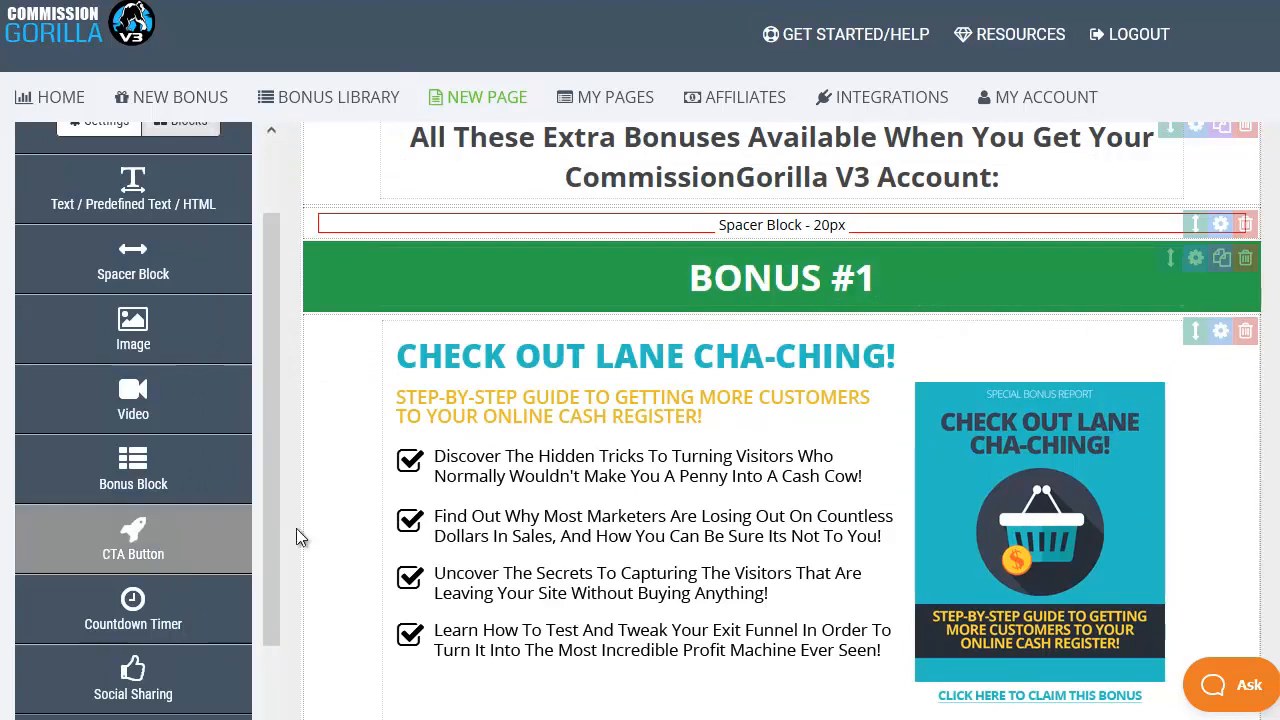
Step: Review the settings of the "CLICK HERE TO GET YOUR LIFETIME ACCOUNT" button above the bonuses and accept them unchanged
{"action": "scroll", "coordinate": [343, 526], "scroll_direction": "up", "scroll_amount": 3}
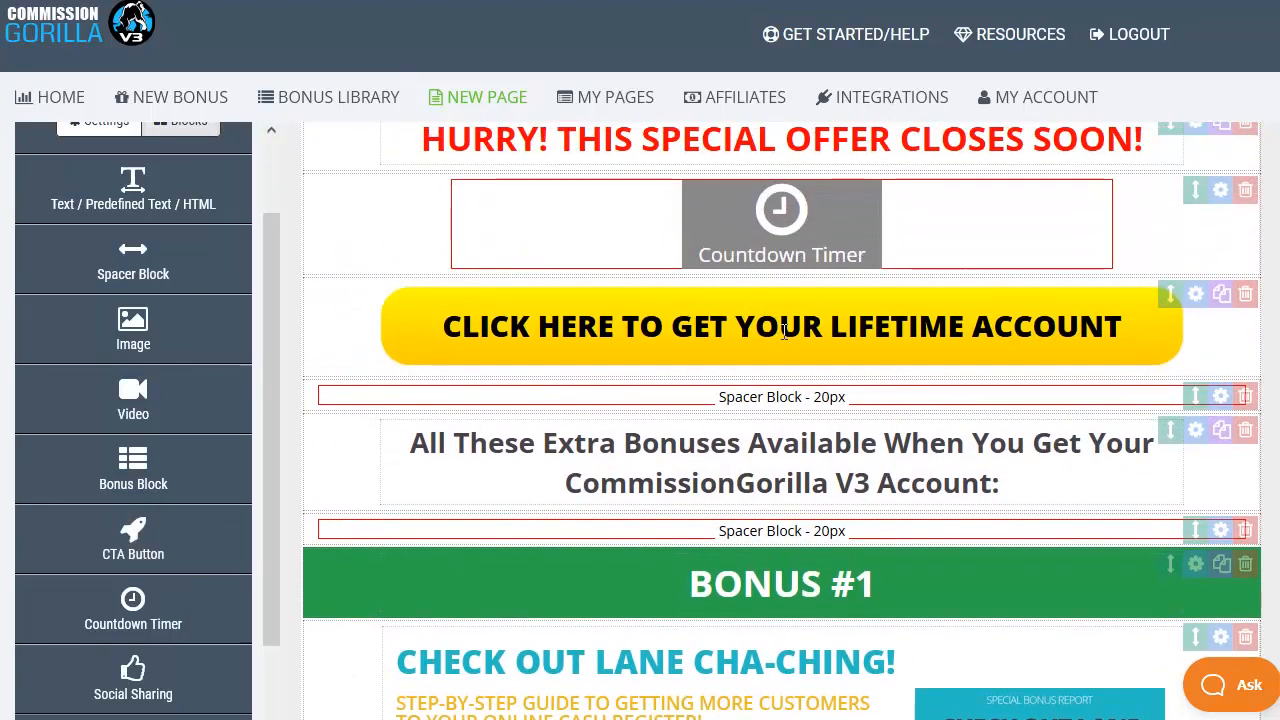
{"action": "left_click", "coordinate": [785, 332]}
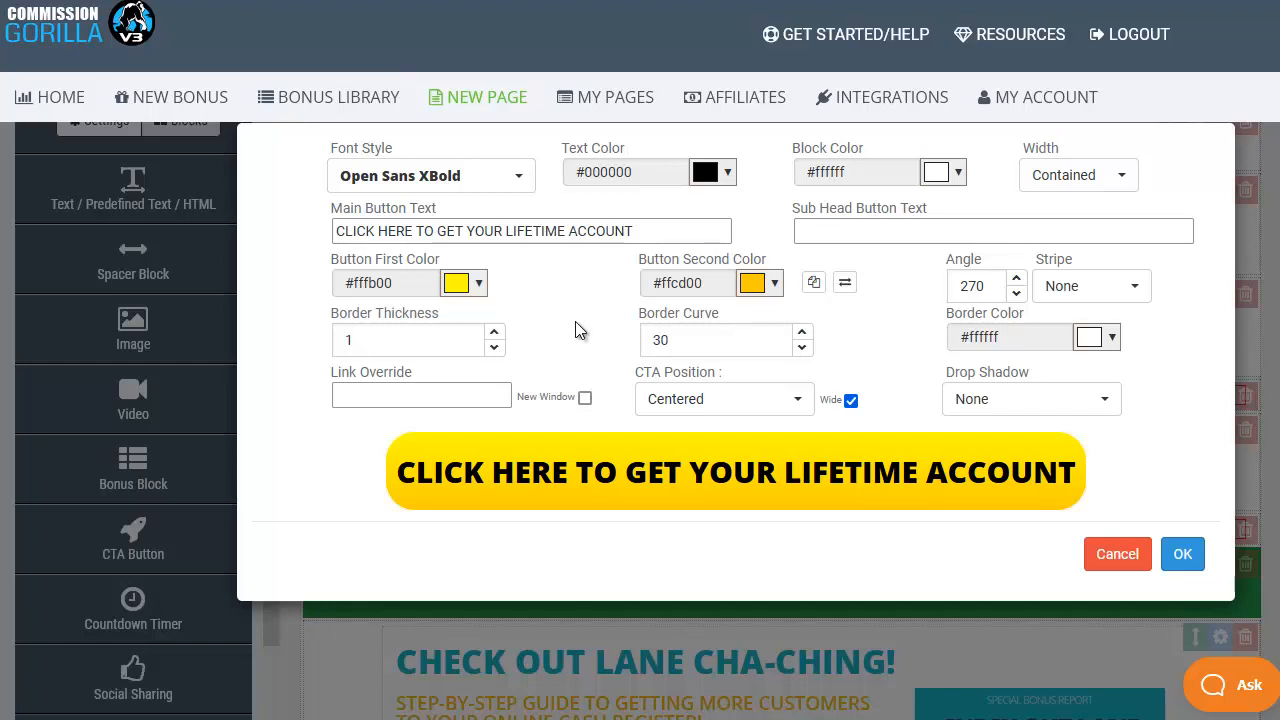
{"action": "left_click", "coordinate": [1183, 553]}
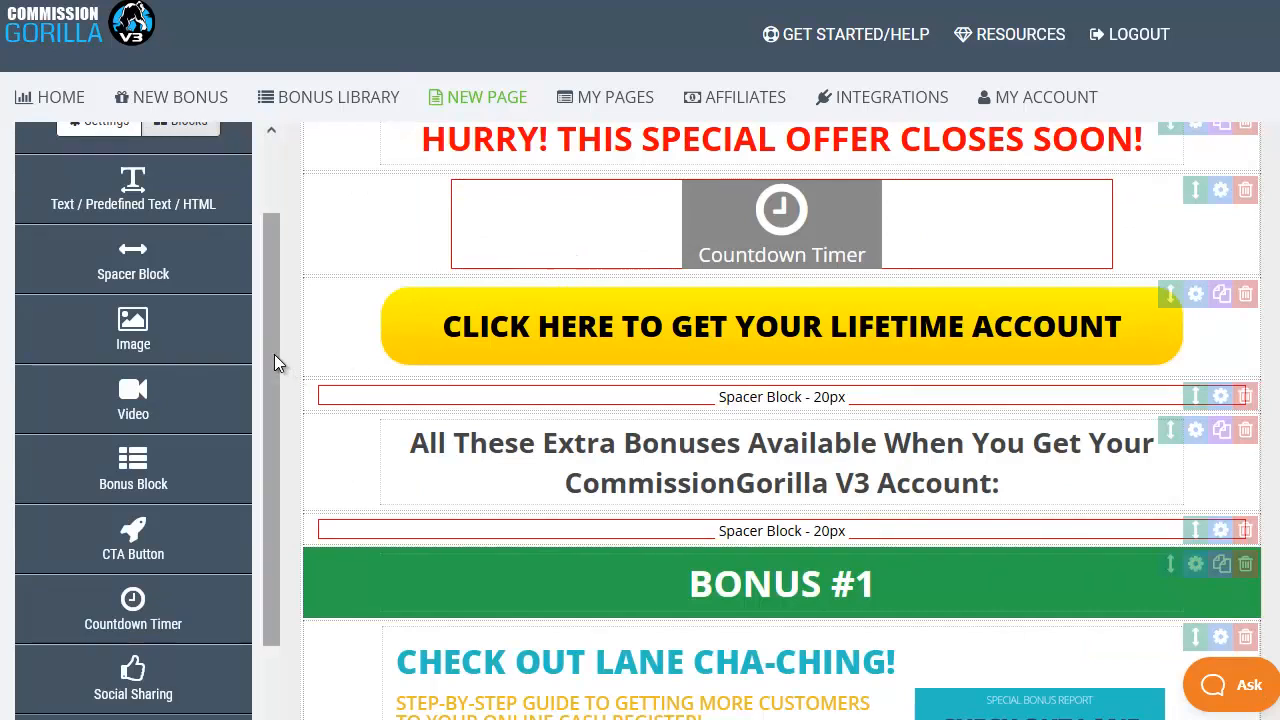
Step: Add a bonus block at the end of the page and fill it with Online Starter Pack from the MAT1 category
{"action": "left_click_drag", "start_coordinate": [274, 354], "coordinate": [288, 433]}
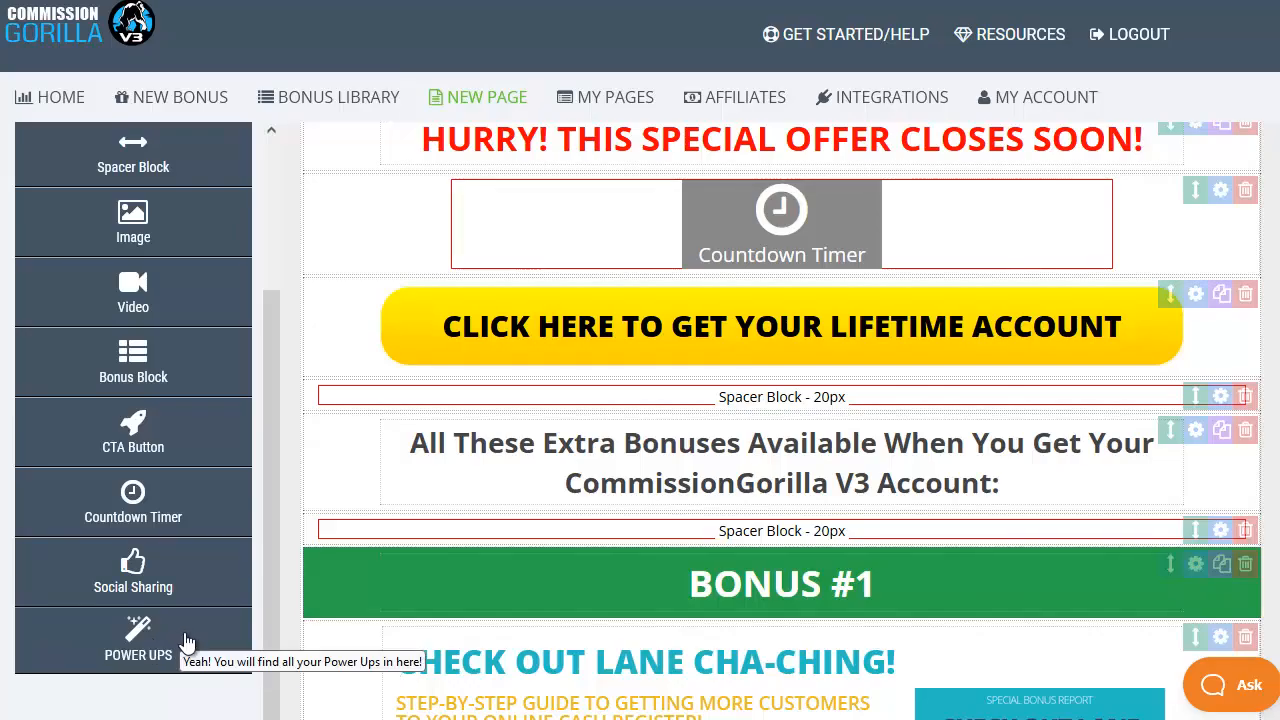
{"action": "scroll", "coordinate": [185, 640], "scroll_direction": "down", "scroll_amount": 20}
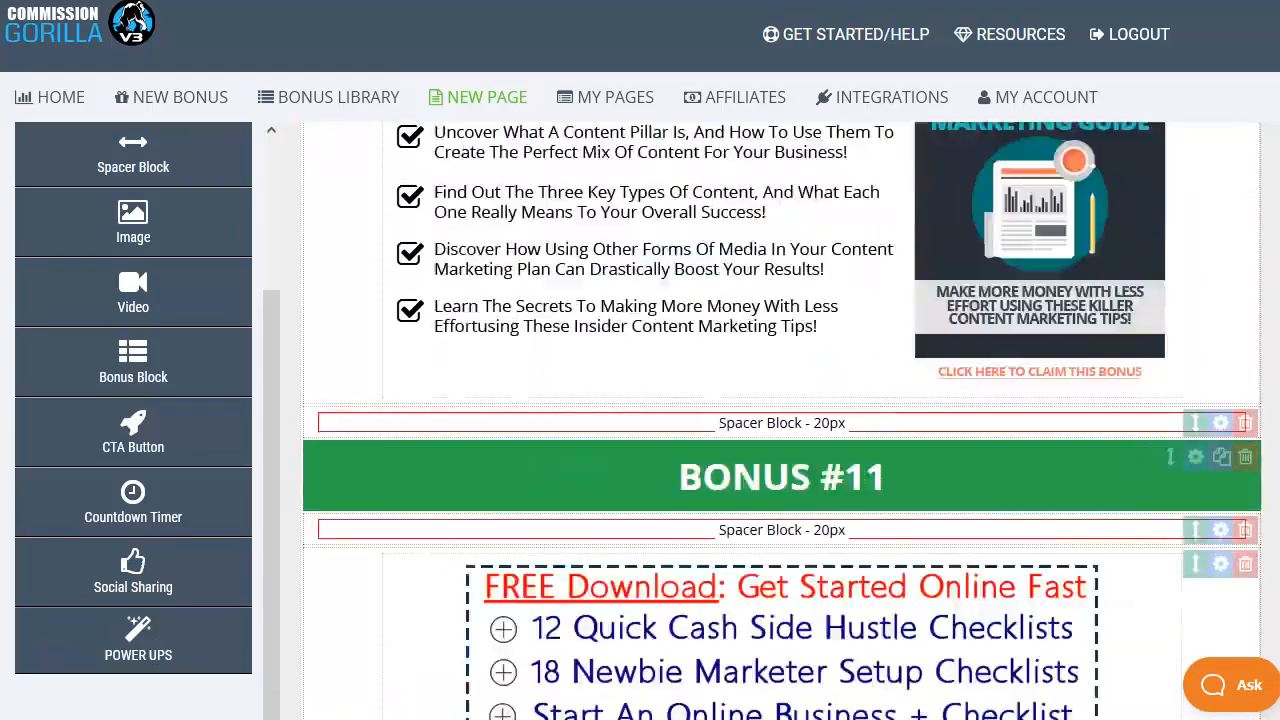
{"action": "scroll", "coordinate": [1099, 558], "scroll_direction": "down", "scroll_amount": 15}
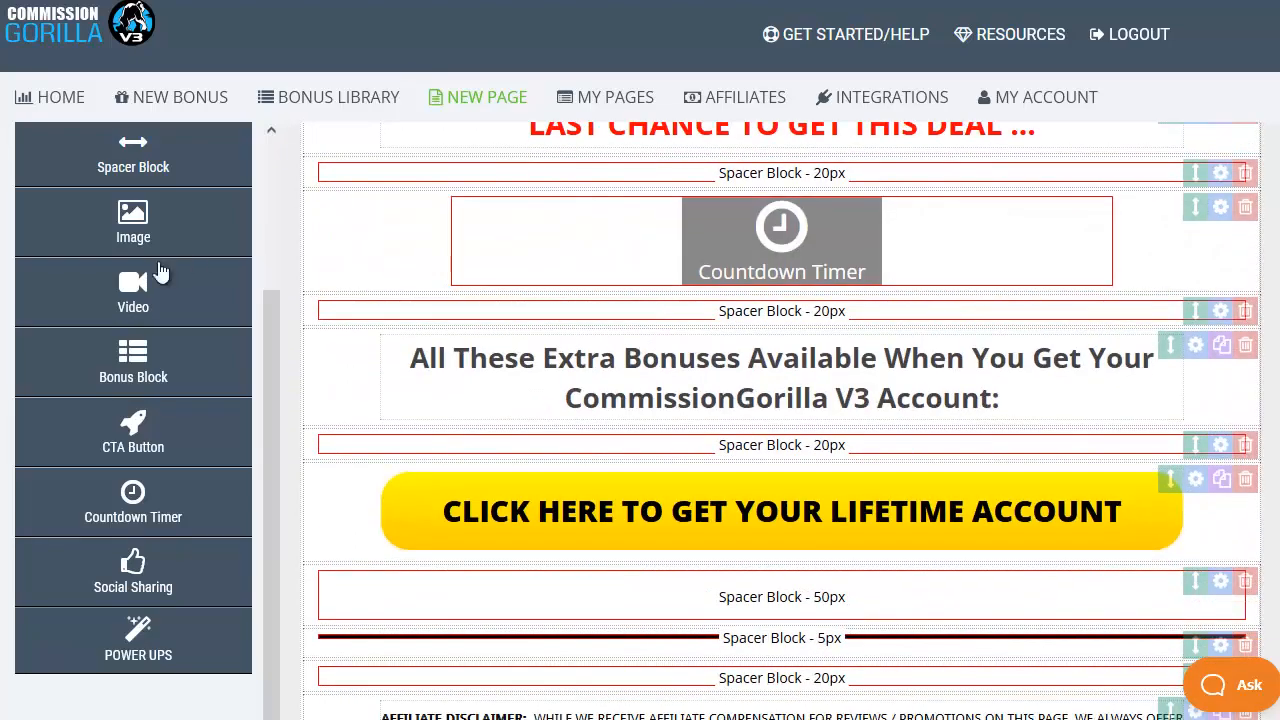
{"action": "left_click_drag", "start_coordinate": [127, 362], "coordinate": [467, 512]}
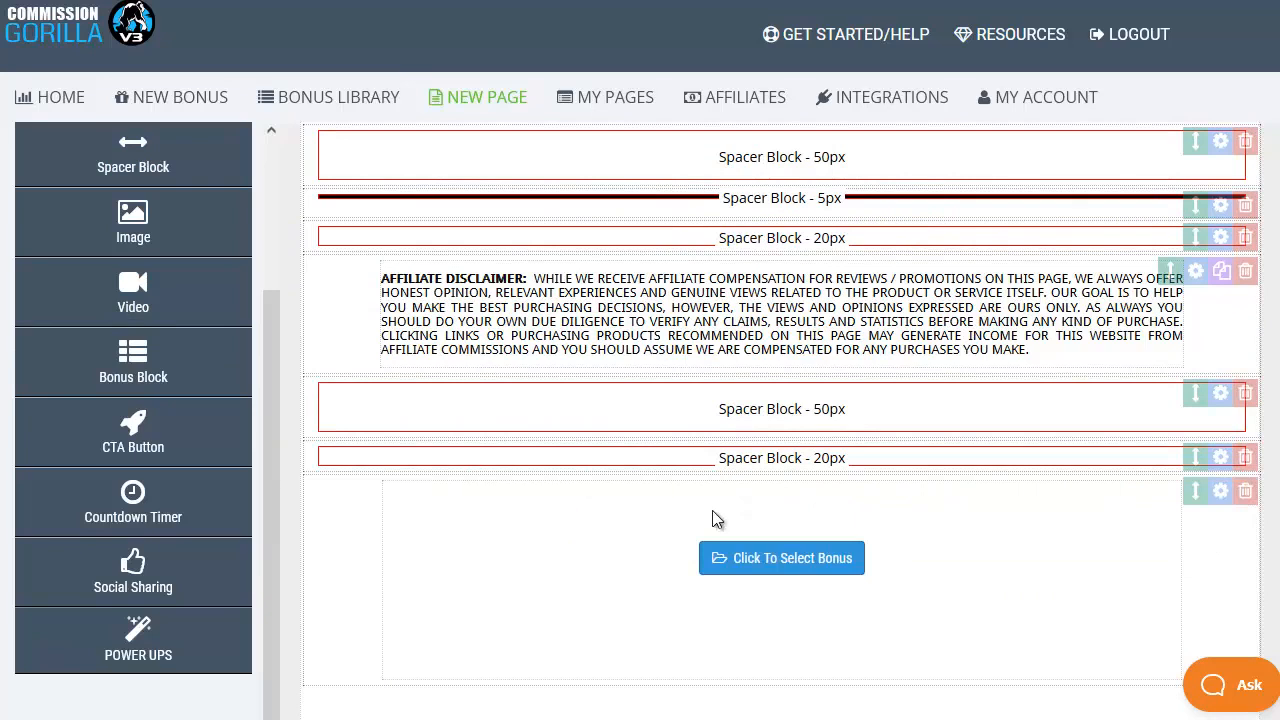
{"action": "left_click", "coordinate": [762, 566]}
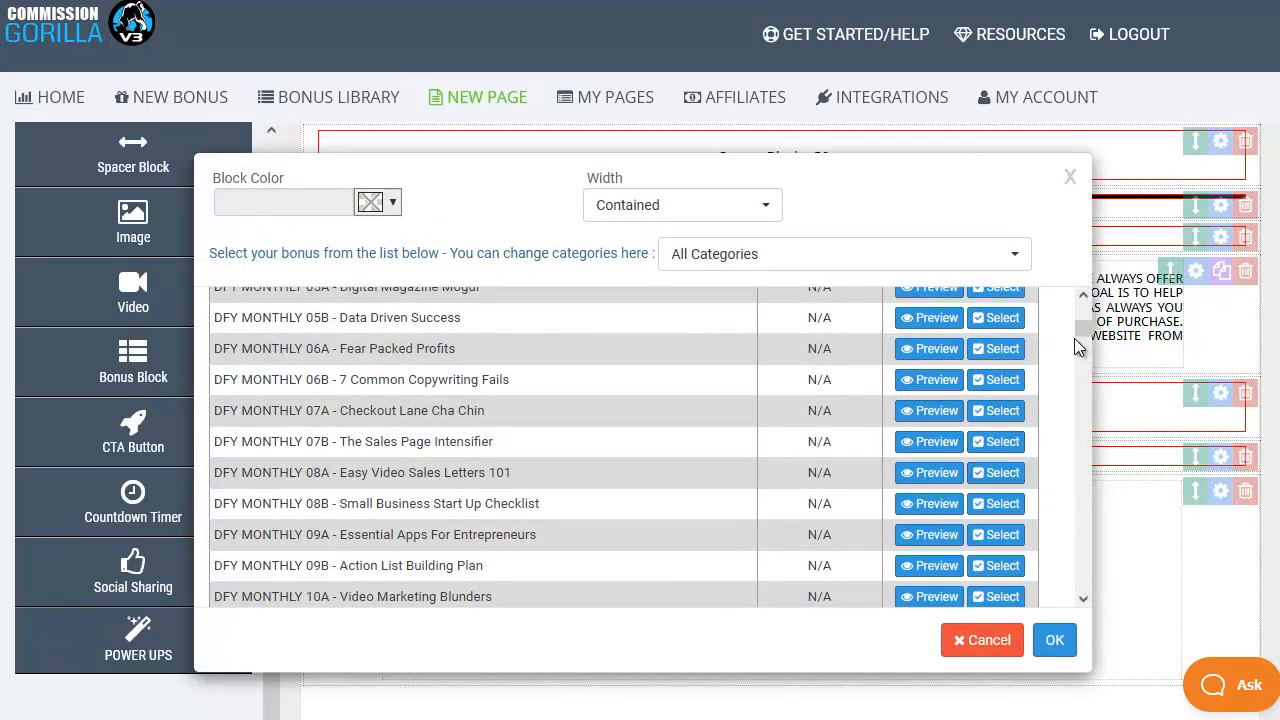
{"action": "left_click", "coordinate": [768, 257]}
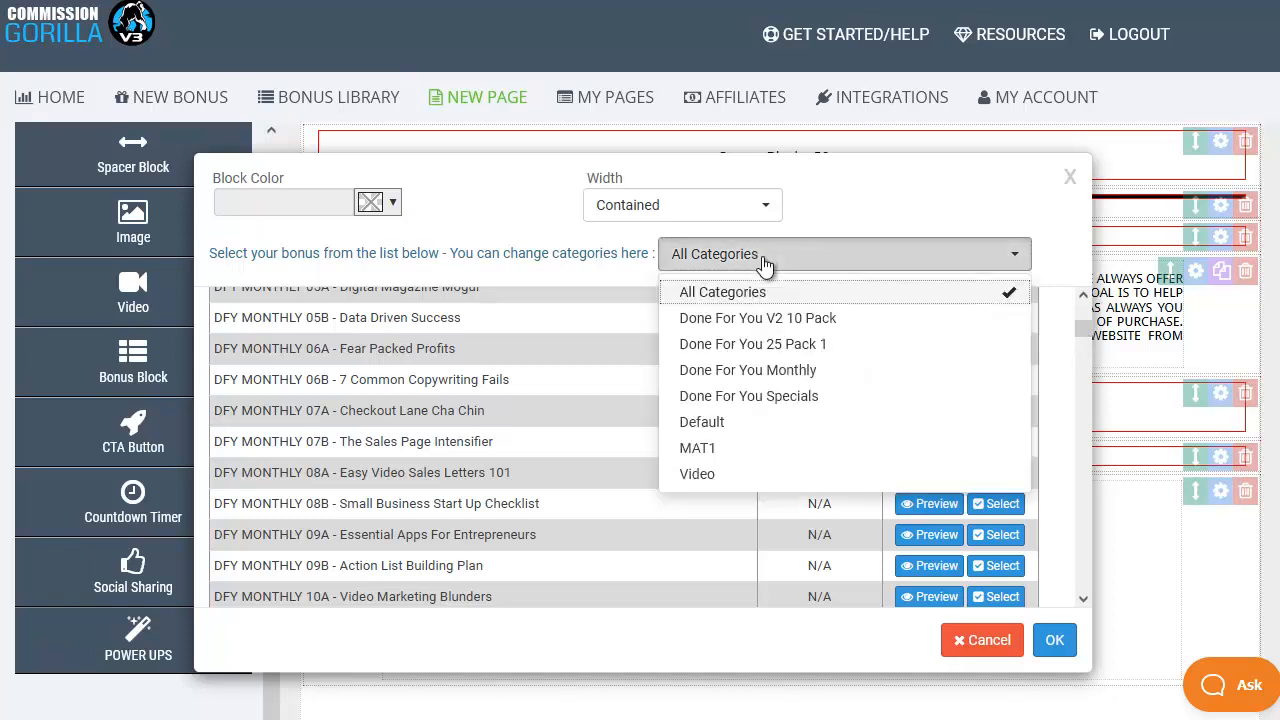
{"action": "left_click", "coordinate": [718, 448]}
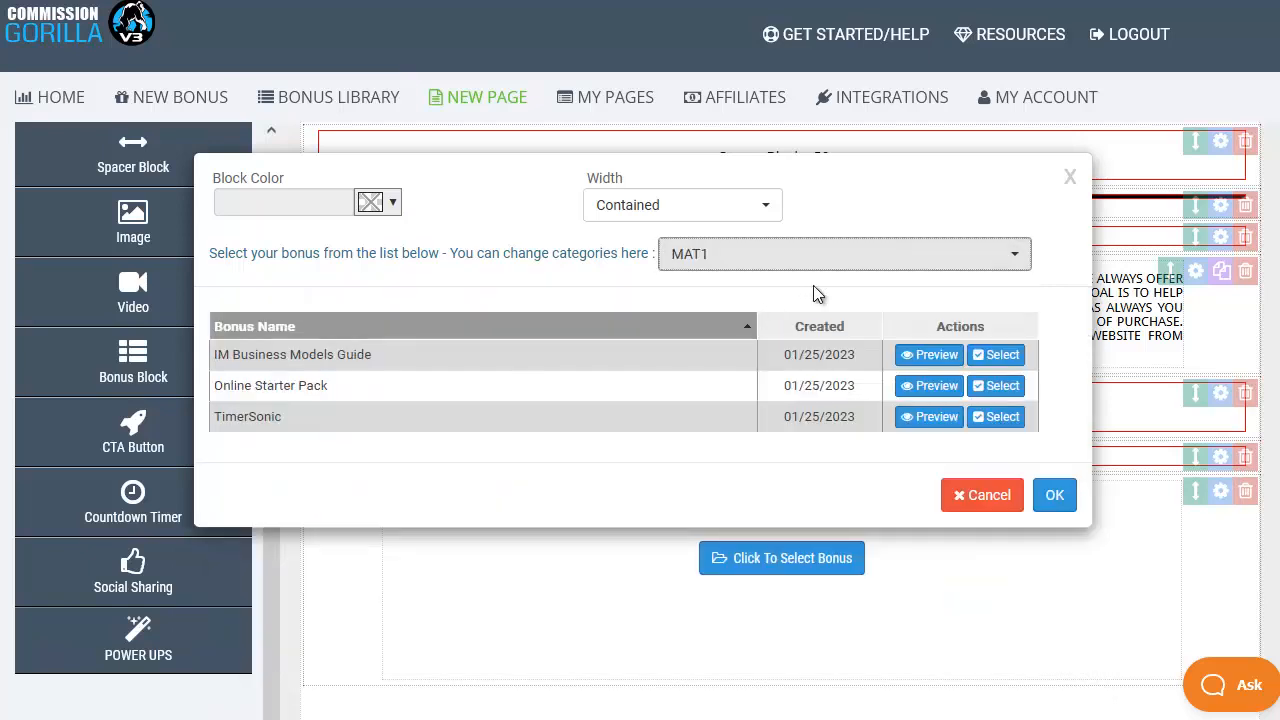
{"action": "left_click", "coordinate": [1000, 386]}
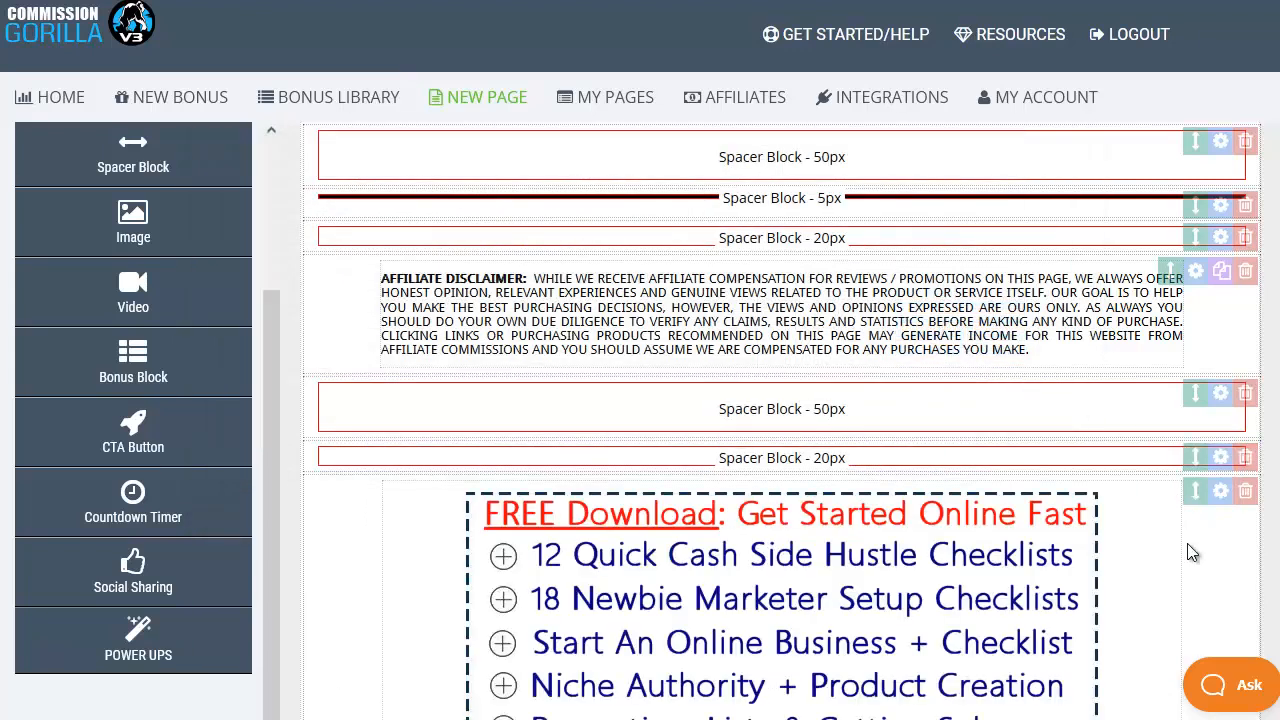
Step: Move the added bonus block above the "LAST CHANCE TO GET THIS DEAL" text, and delete it from the page
{"action": "scroll", "coordinate": [1188, 557], "scroll_direction": "down", "scroll_amount": 2}
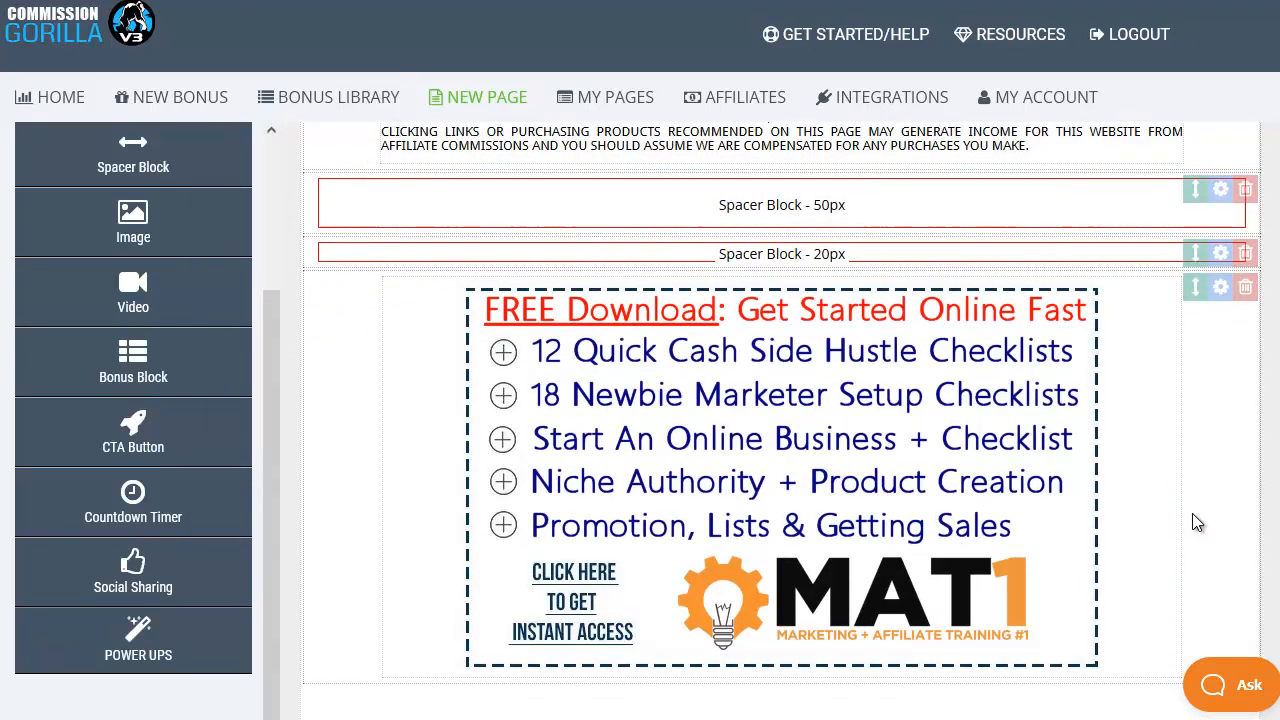
{"action": "left_click_drag", "start_coordinate": [1195, 287], "coordinate": [1192, 118]}
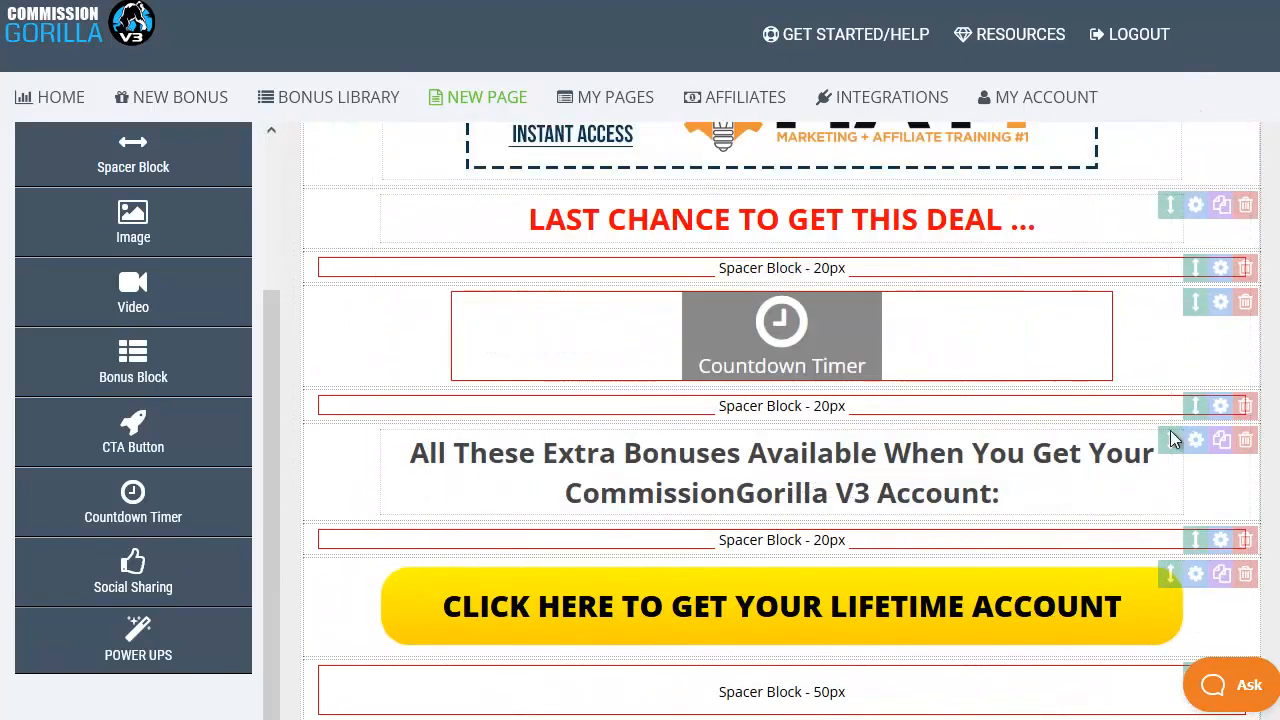
{"action": "scroll", "coordinate": [1170, 435], "scroll_direction": "up", "scroll_amount": 4}
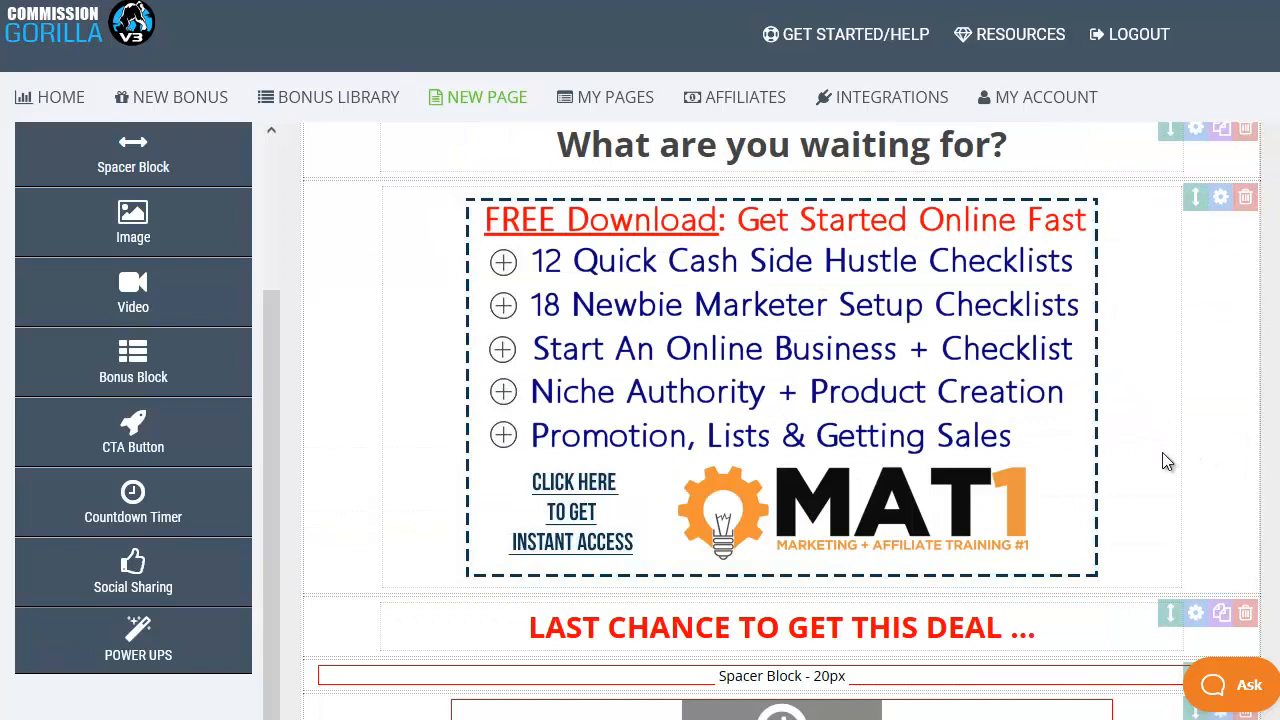
{"action": "left_click", "coordinate": [1246, 199]}
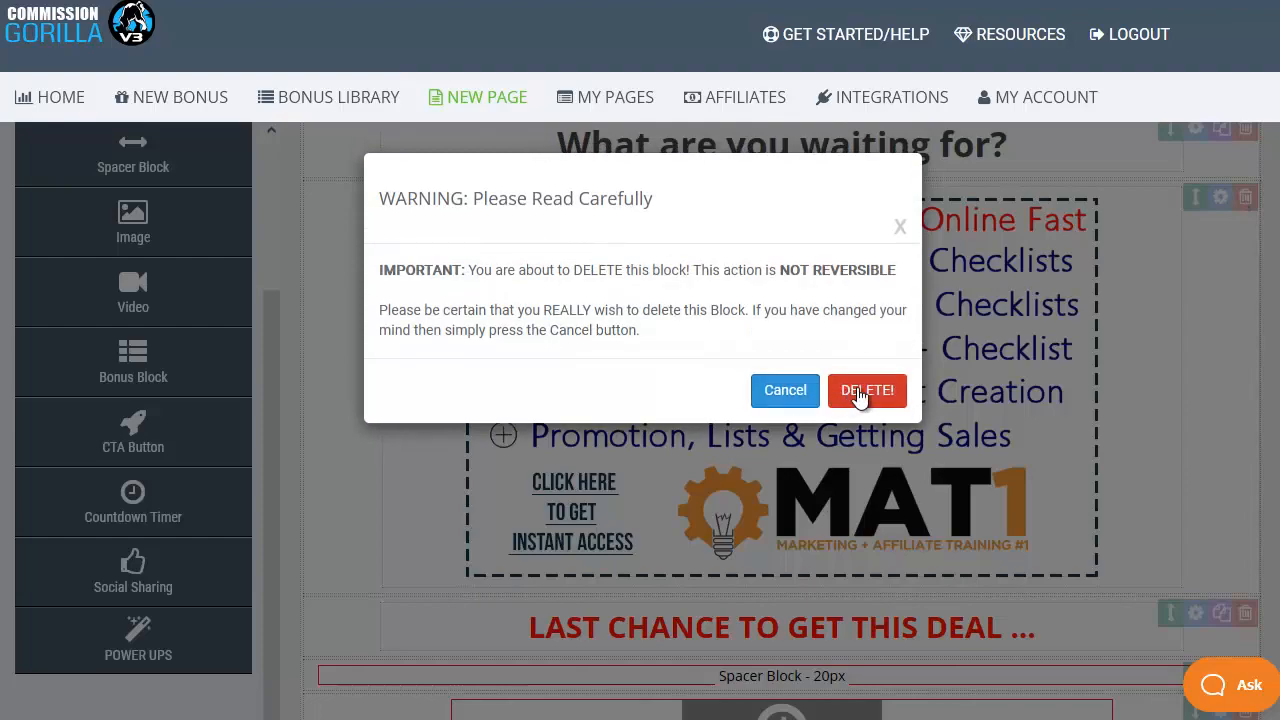
{"action": "left_click", "coordinate": [848, 396]}
Step: Save the edited bonus page and exit the page editor
{"action": "scroll", "coordinate": [848, 398], "scroll_direction": "up", "scroll_amount": 15}
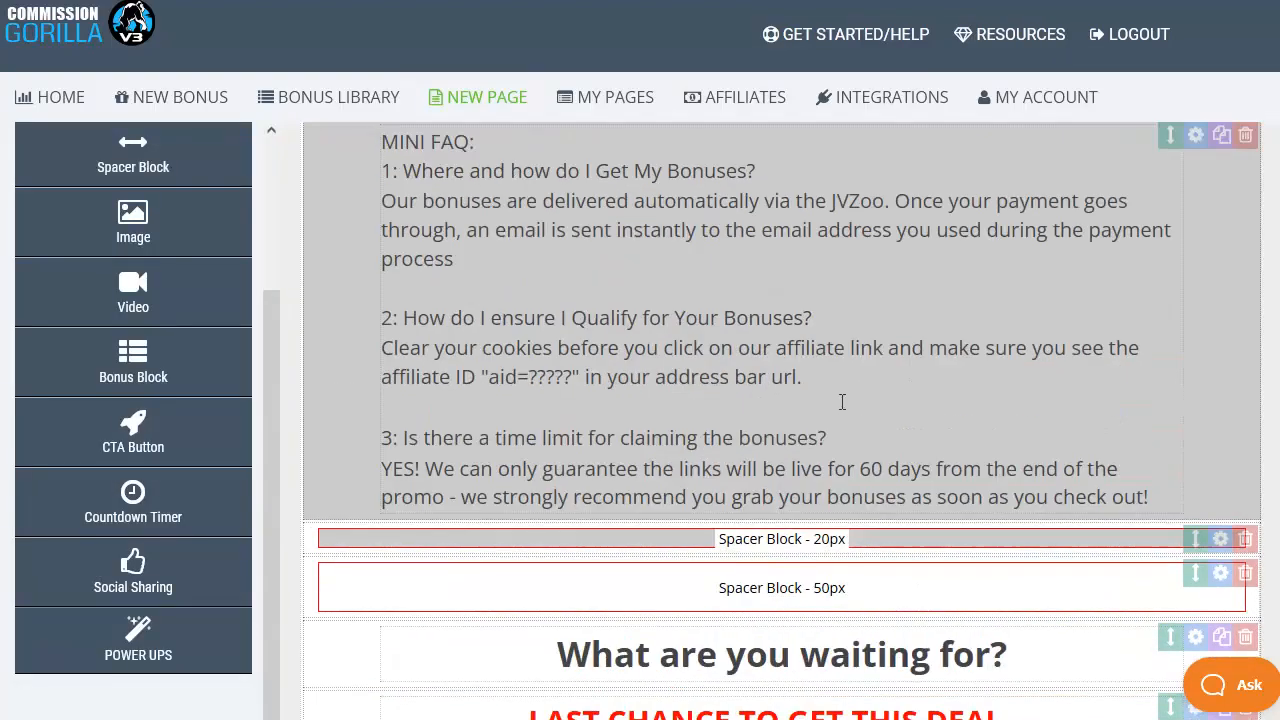
{"action": "scroll", "coordinate": [192, 295], "scroll_direction": "up", "scroll_amount": 3}
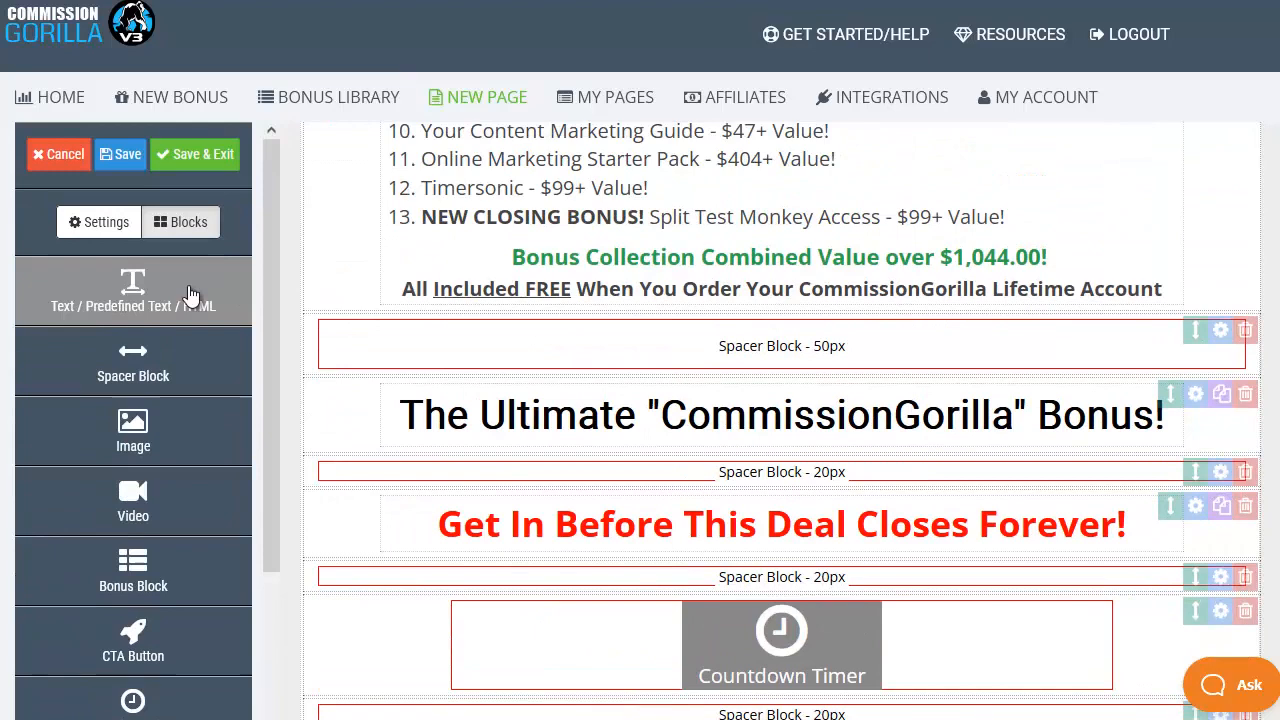
{"action": "left_click", "coordinate": [196, 160]}
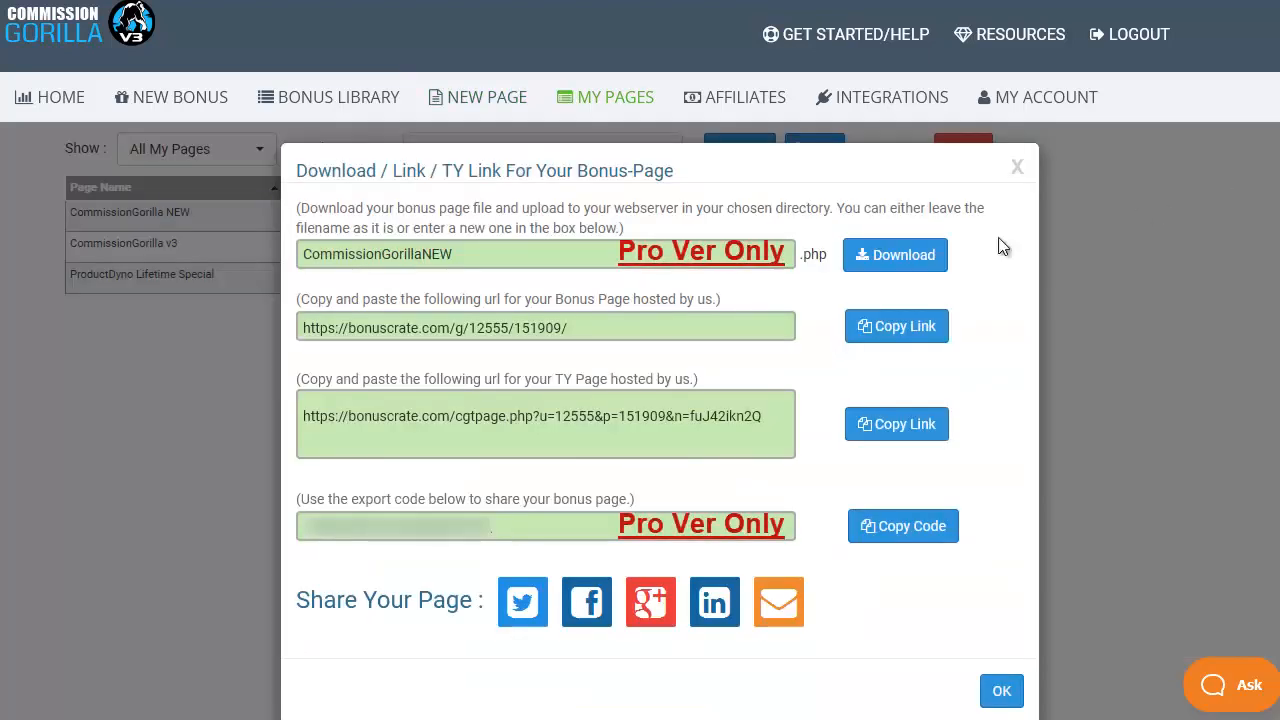
Step: Examine the hosted URLs for the bonus page and the TY page, and close the link dialog
{"action": "left_click_drag", "start_coordinate": [592, 327], "coordinate": [304, 341]}
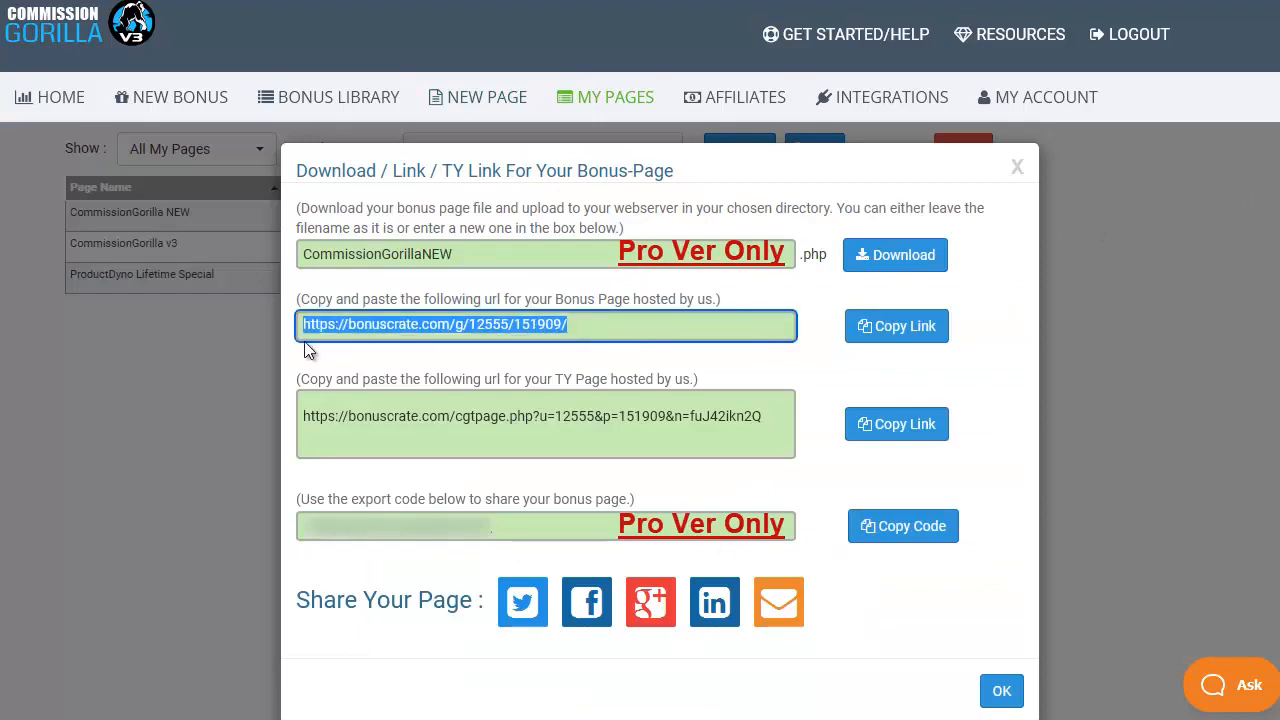
{"action": "left_click_drag", "start_coordinate": [765, 417], "coordinate": [304, 417]}
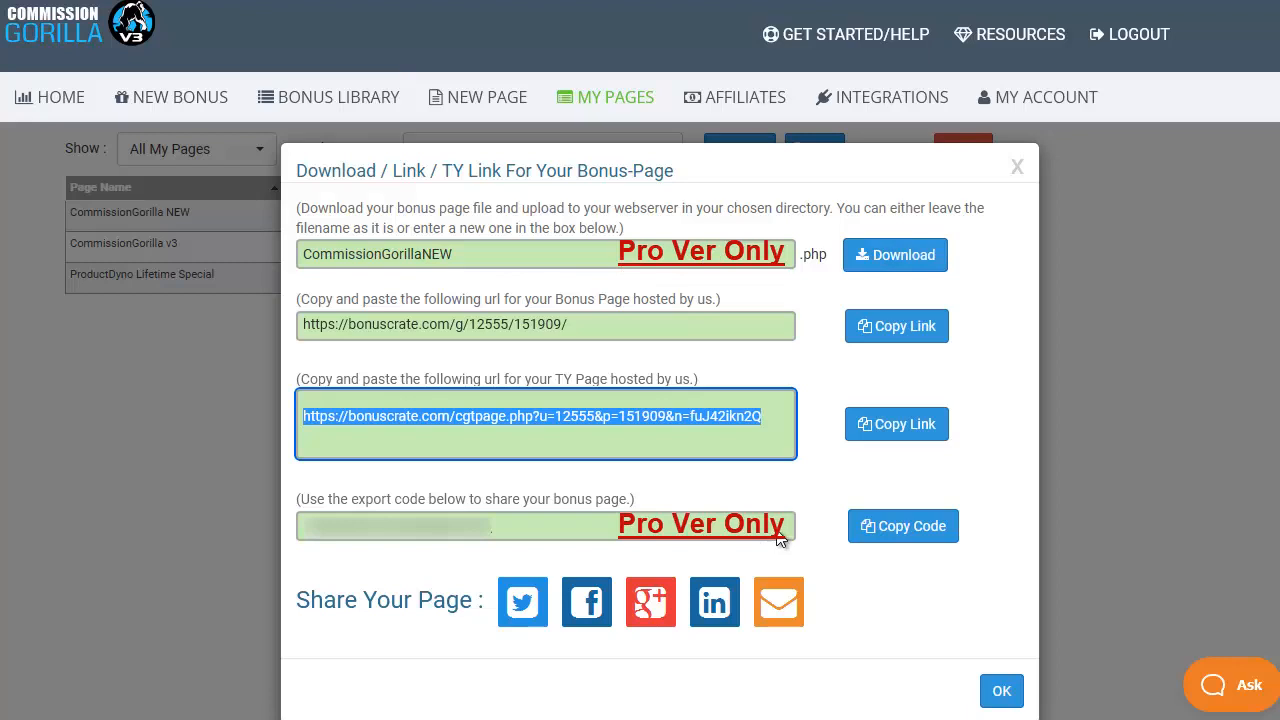
{"action": "left_click", "coordinate": [1209, 36]}
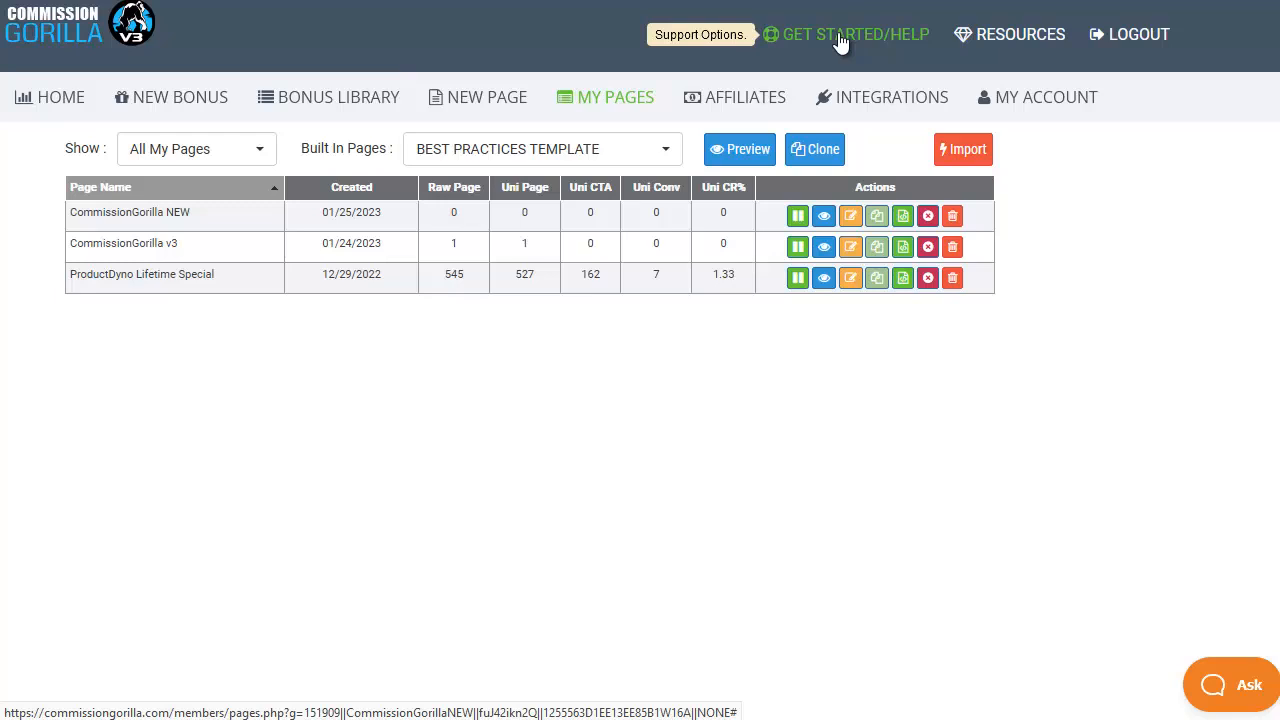
Step: Display the email service integrations
{"action": "left_click", "coordinate": [893, 101]}
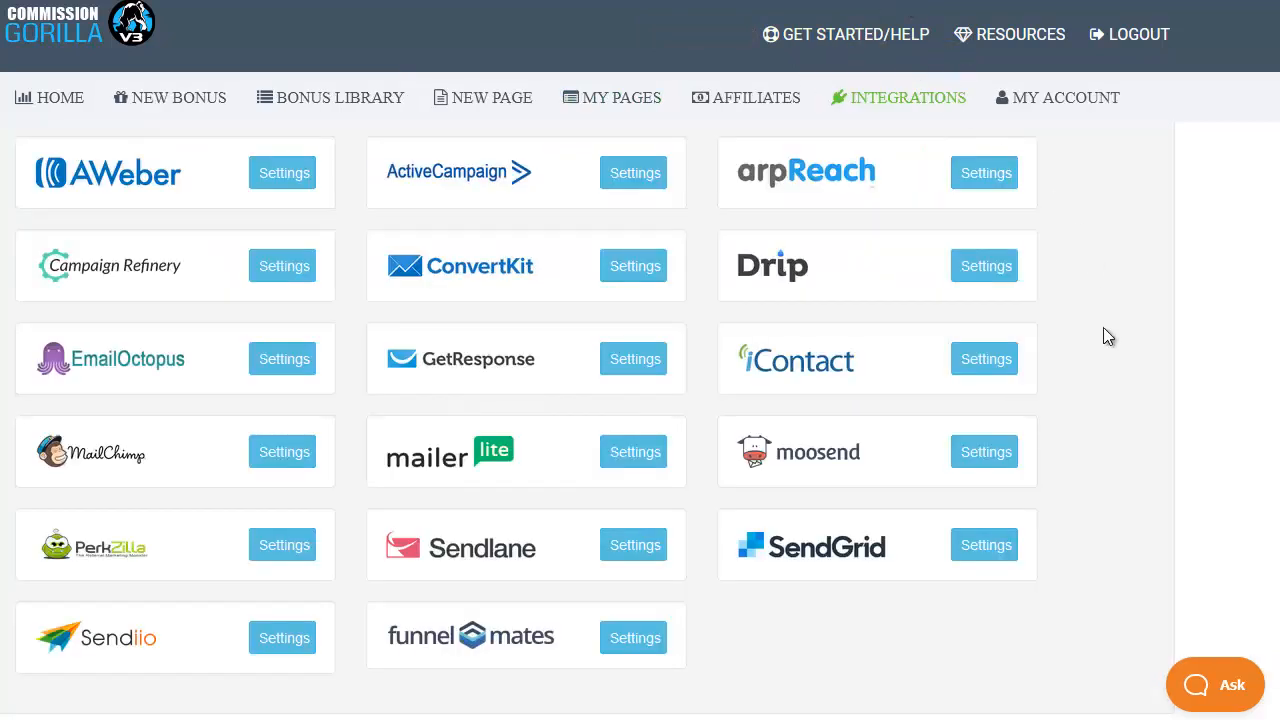